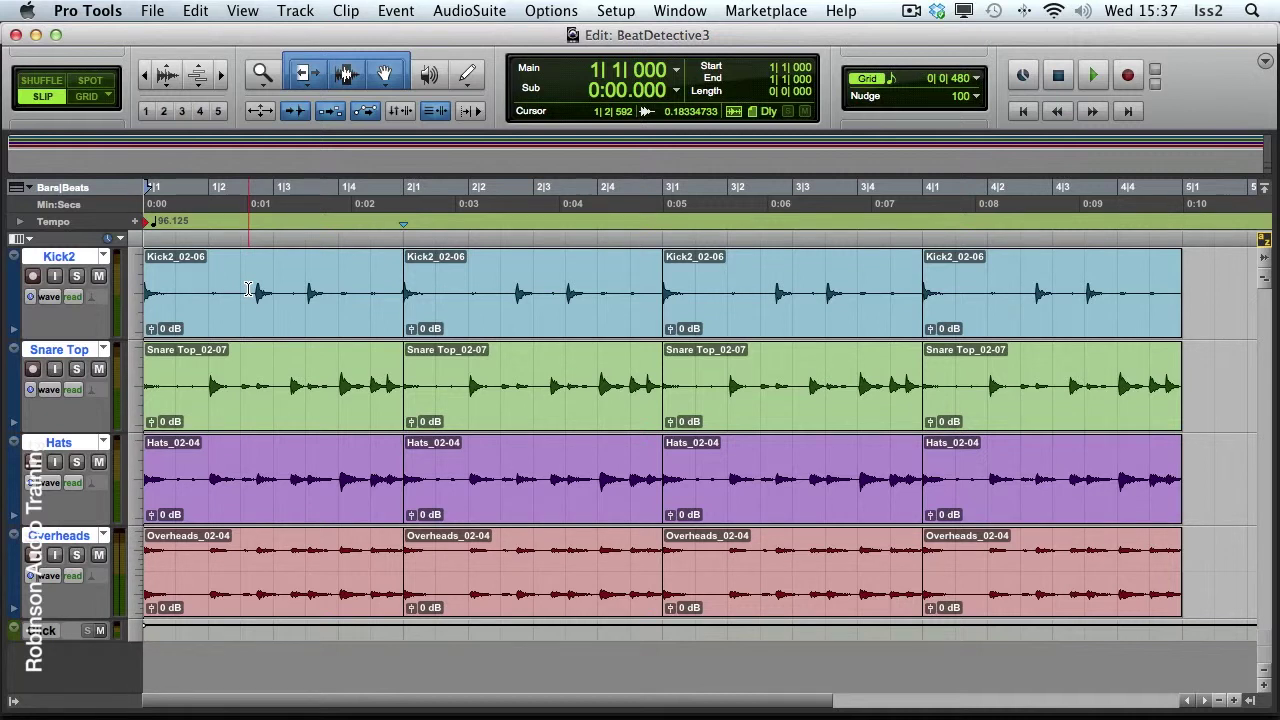
# Play back the four-bar drum recording from the start and stop it after the last bar.
pyautogui.press('space')
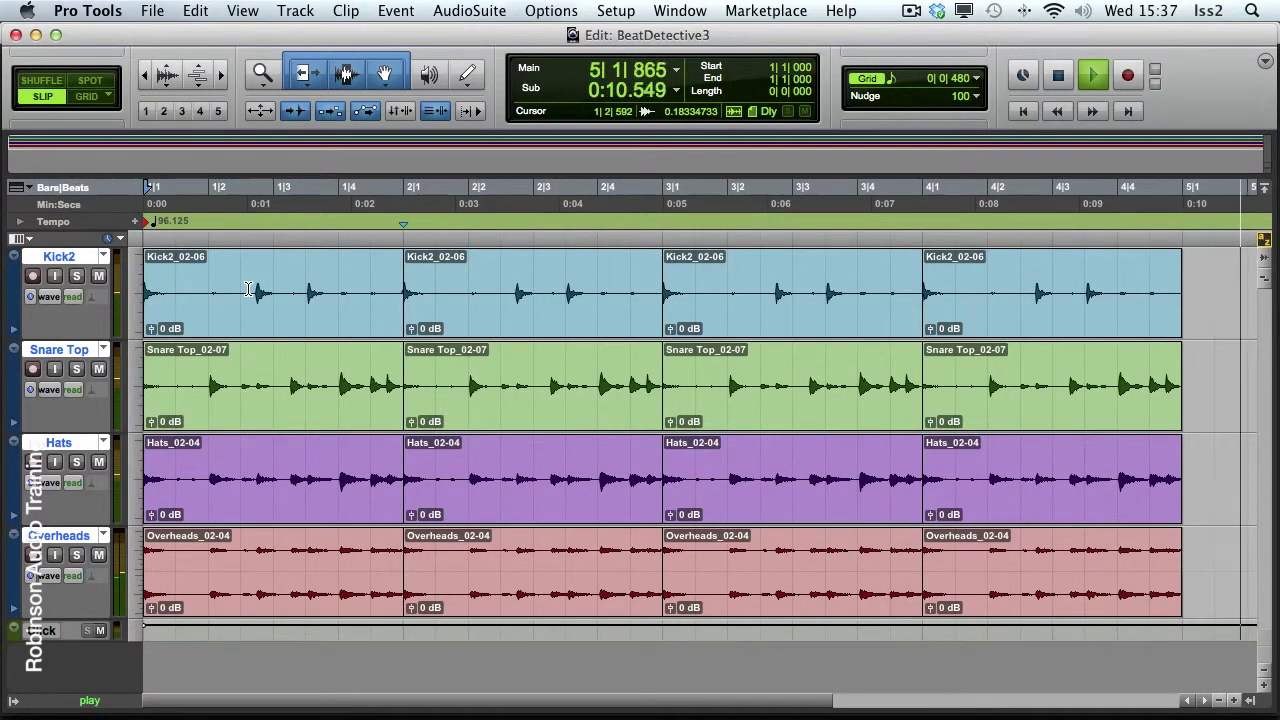
pyautogui.press('space')
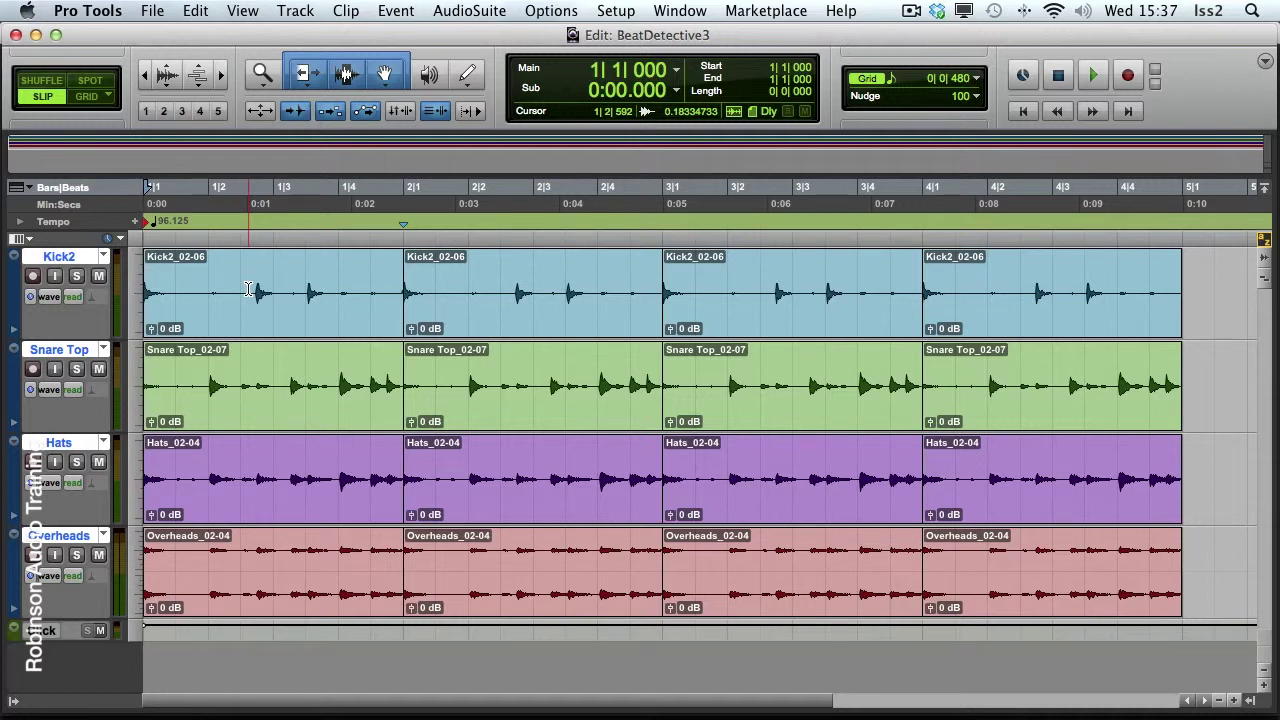
# Create one new stereo Instrument Track in Ticks.
pyautogui.hotkey('shift', 'ctrl', 'n')
pyautogui.hotkey('shift', 'ctrl', 'Down')
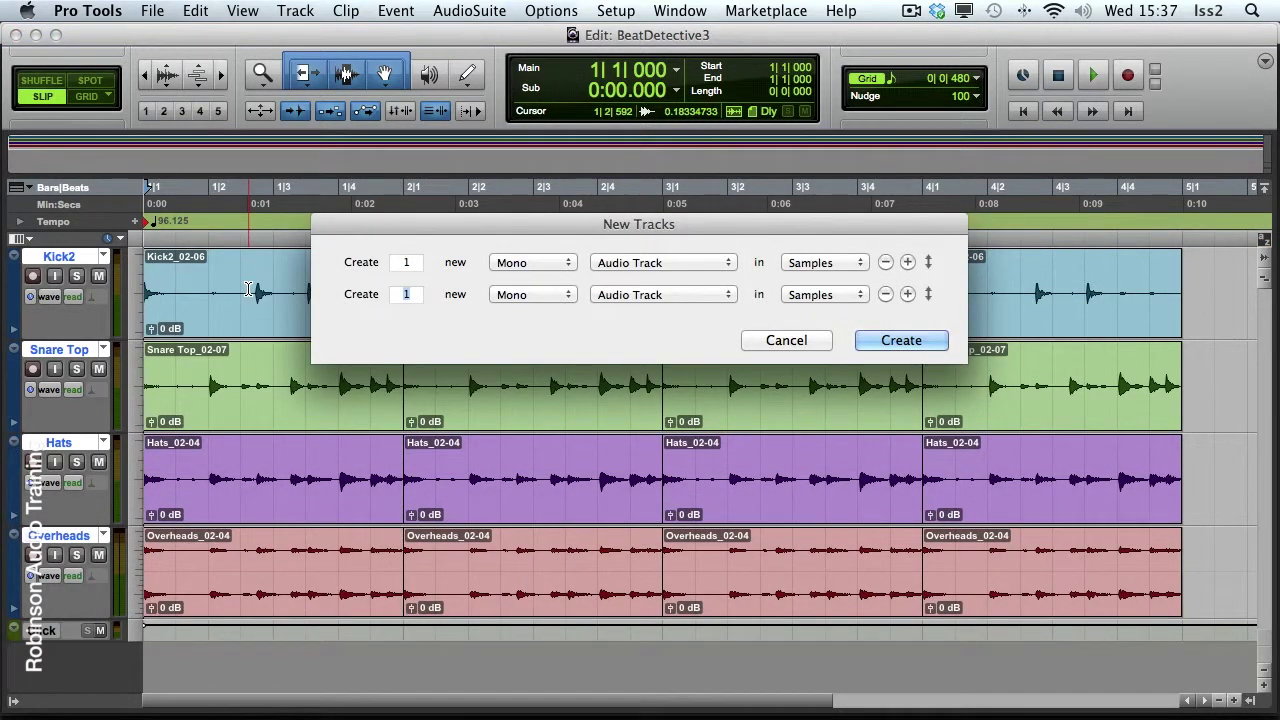
pyautogui.click(885, 294)
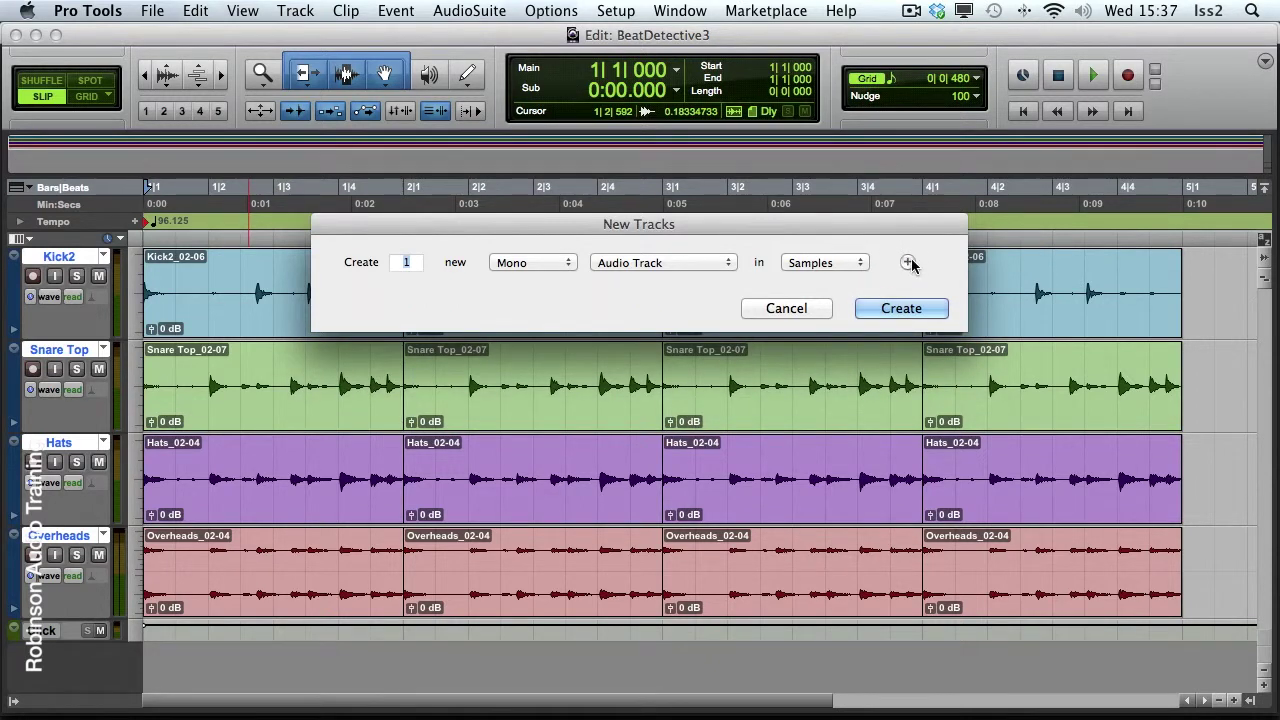
pyautogui.click(560, 262)
pyautogui.click(528, 277)
pyautogui.click(620, 260)
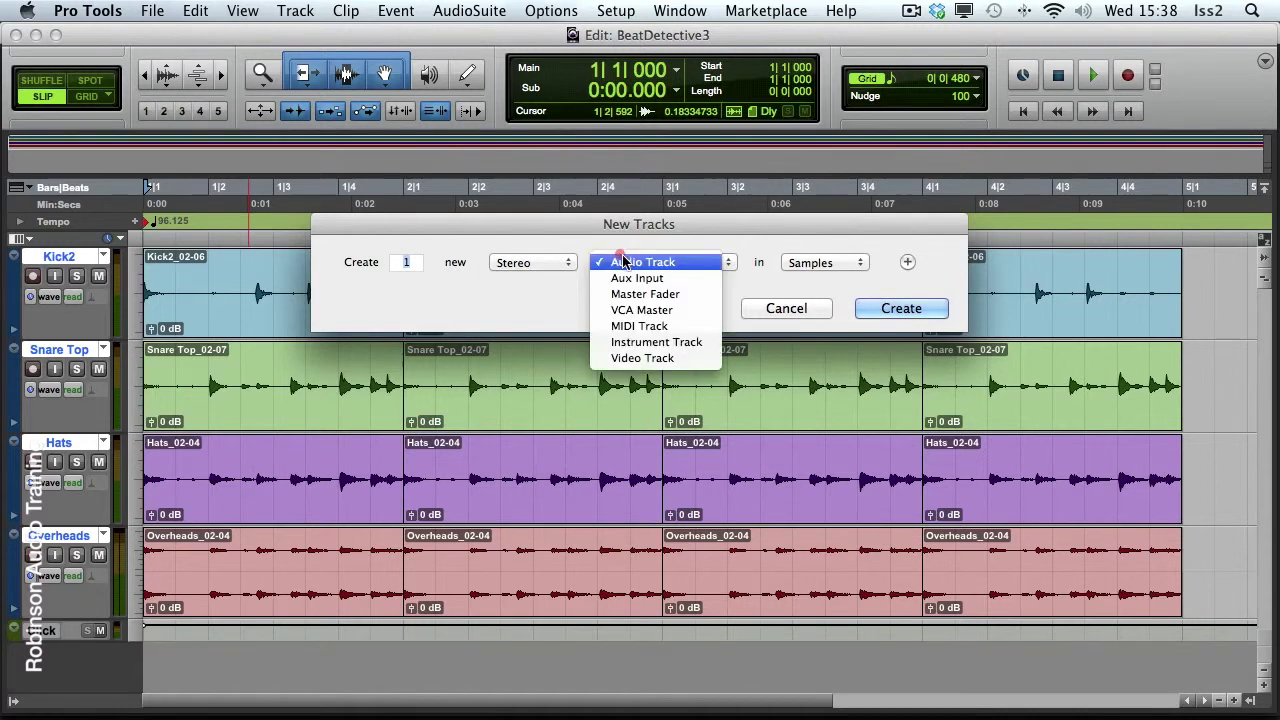
pyautogui.click(656, 342)
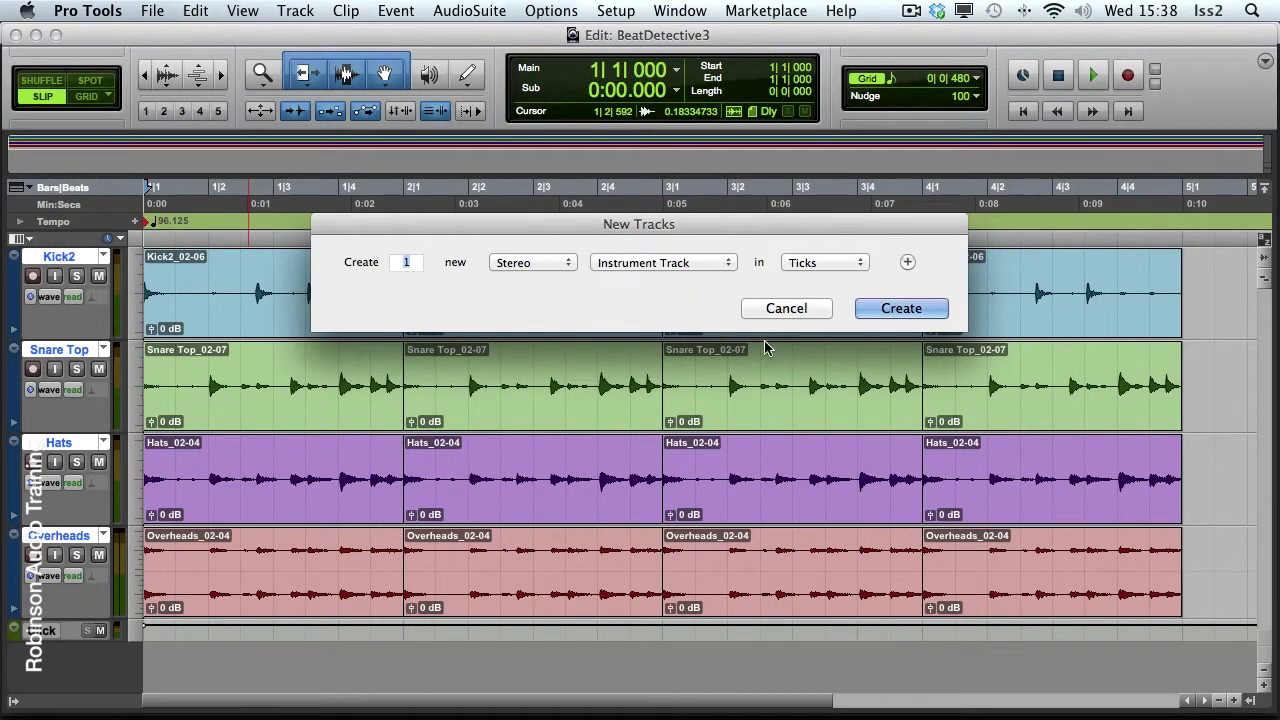
pyautogui.click(874, 309)
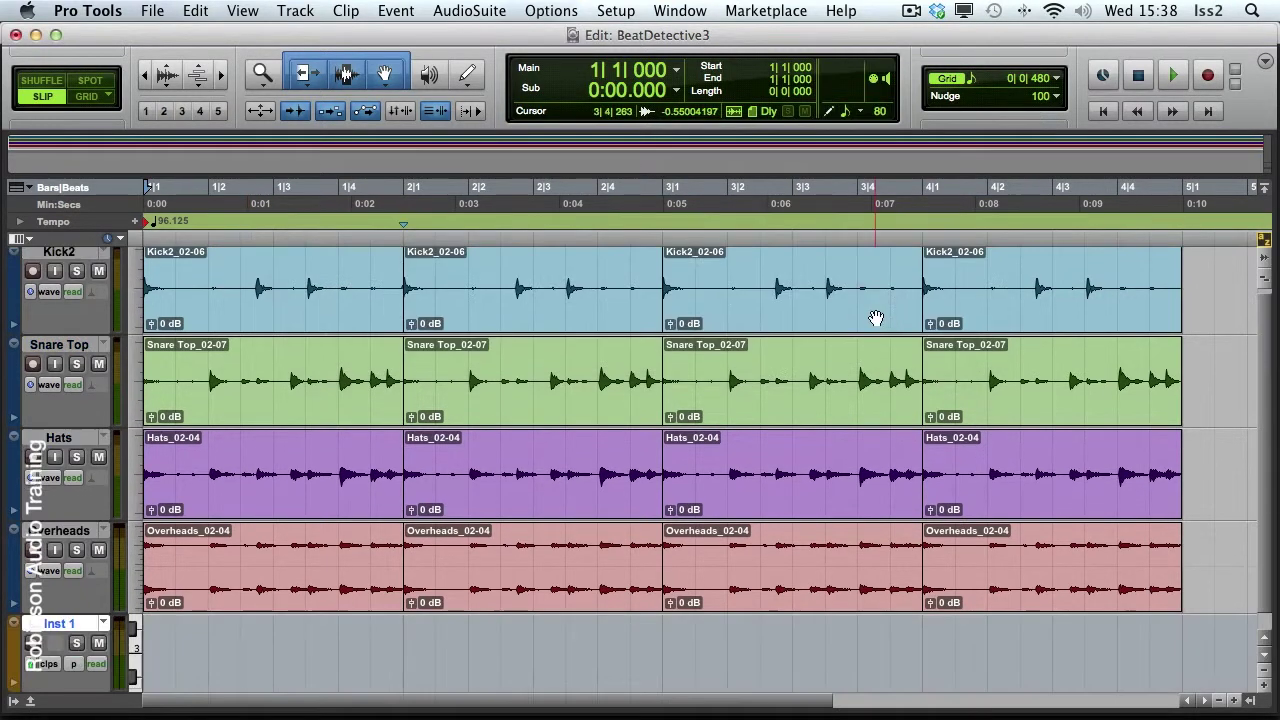
# Rename the new instrument track as MIDIhats.
pyautogui.doubleClick(68, 624)
pyautogui.write('MIDIh')
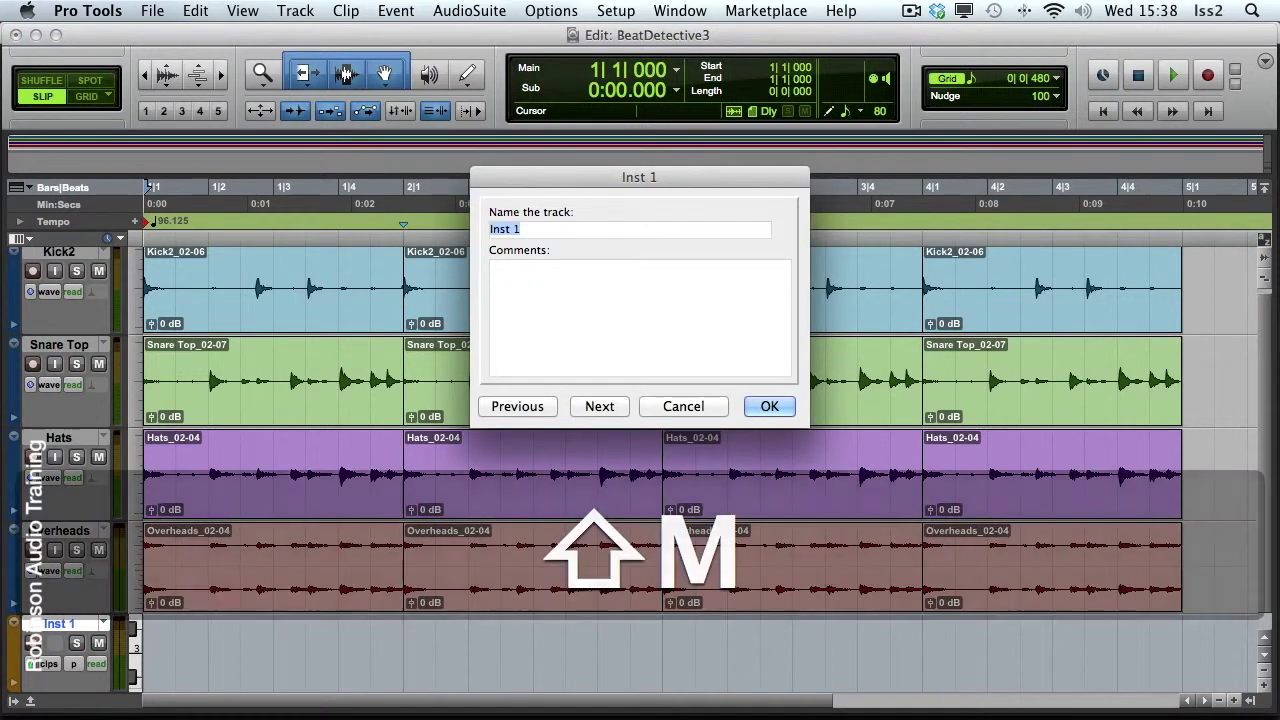
pyautogui.write('ats')
pyautogui.press('Return')
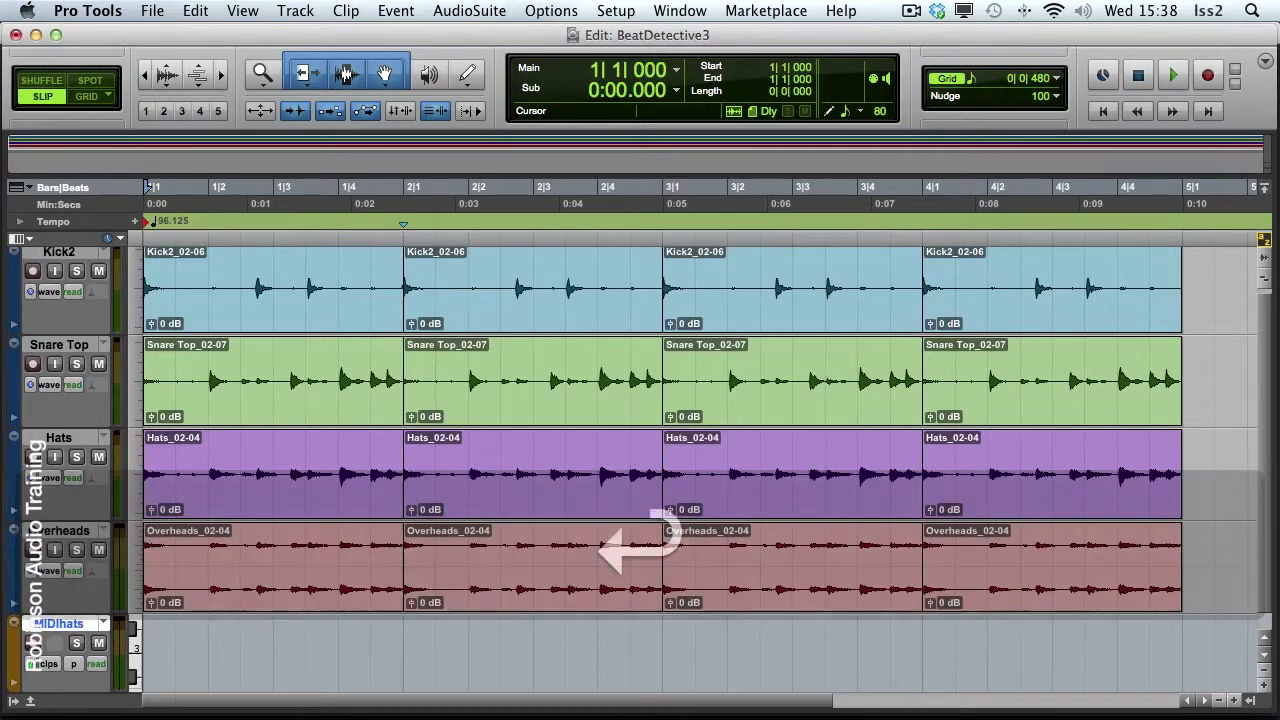
# Insert the multichannel instrument plug-in Xpand2 on the first insert of the MIDIhats track in the Mix window.
pyautogui.press('super+equal')
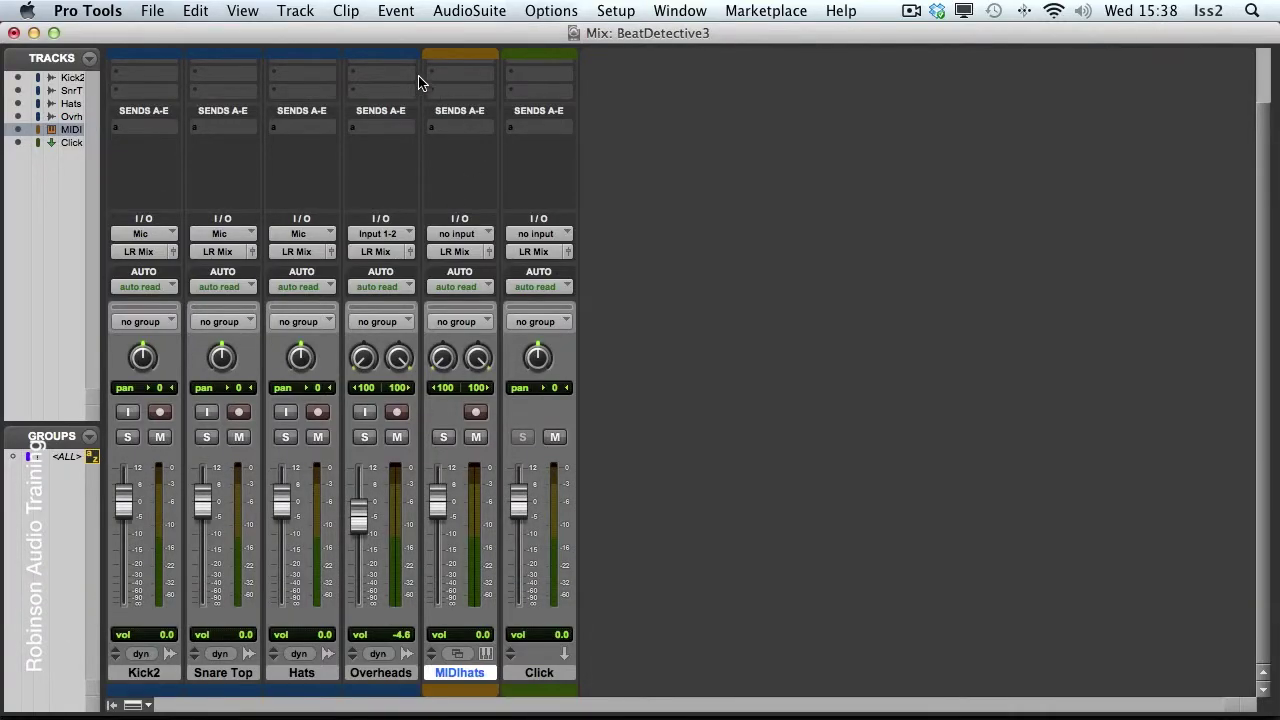
pyautogui.scroll(3, 435, 80)
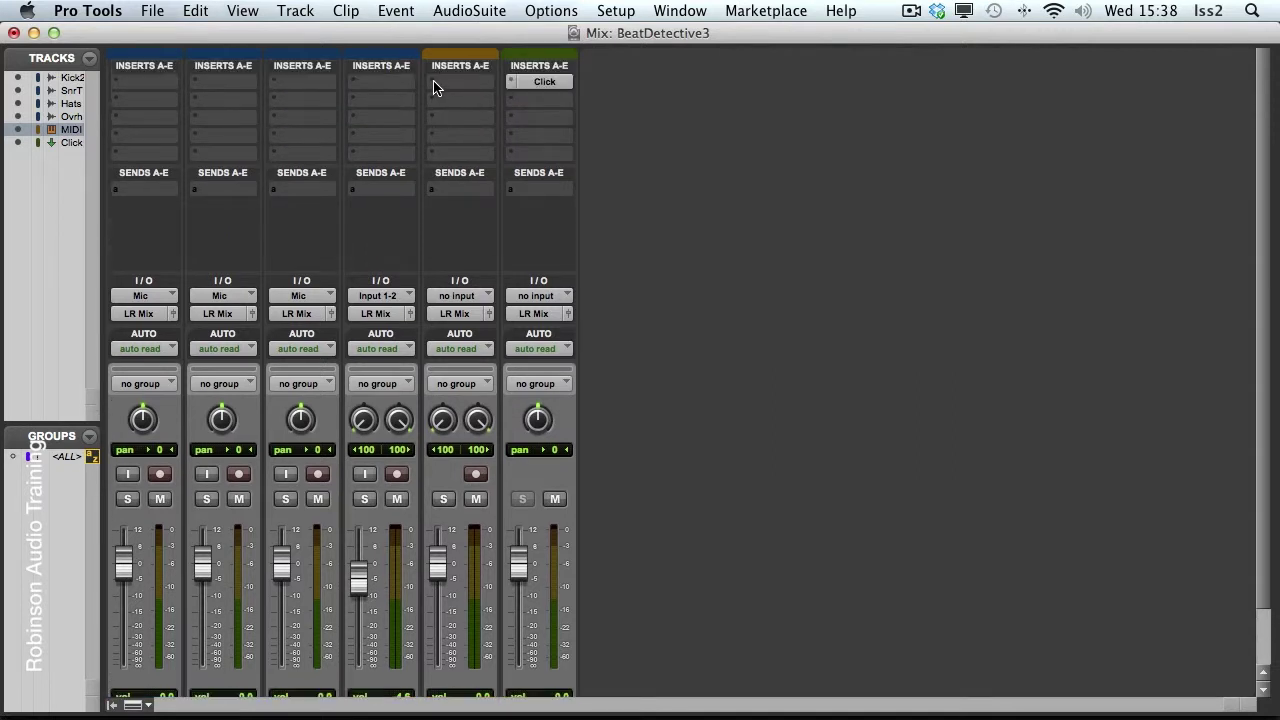
pyautogui.click(435, 88)
pyautogui.moveTo(590, 114)
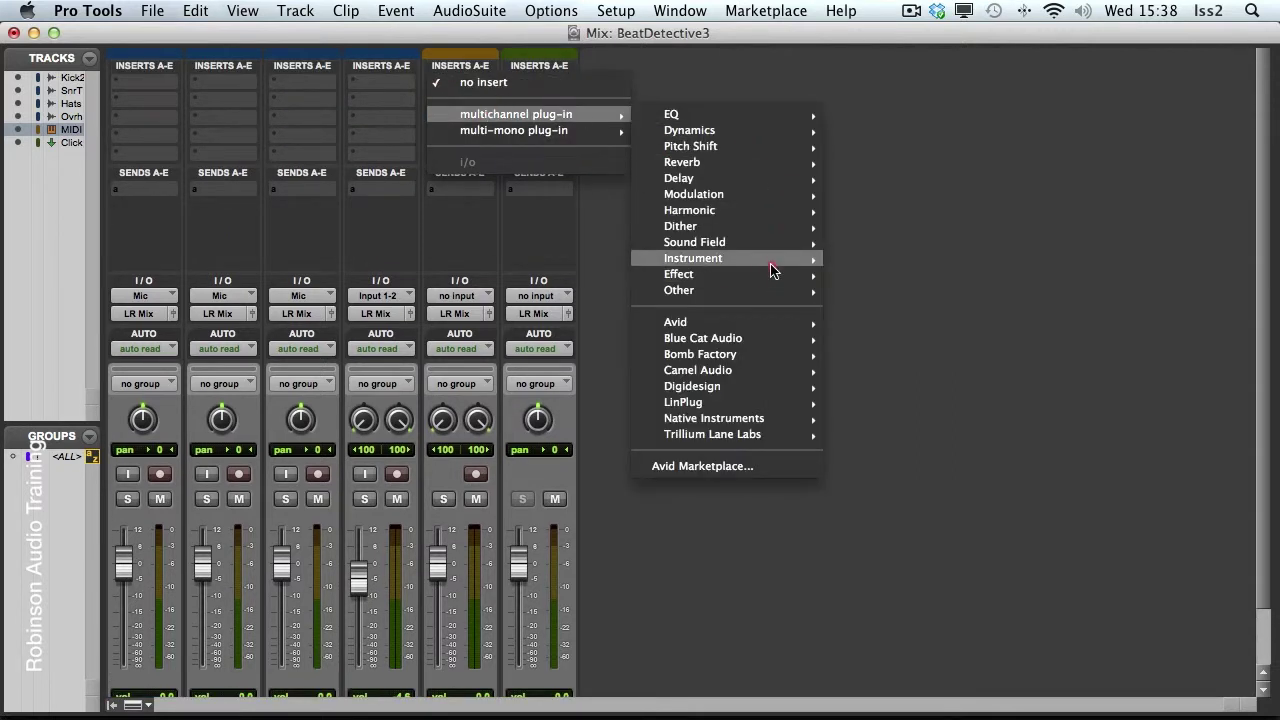
pyautogui.moveTo(772, 268)
pyautogui.click(896, 618)
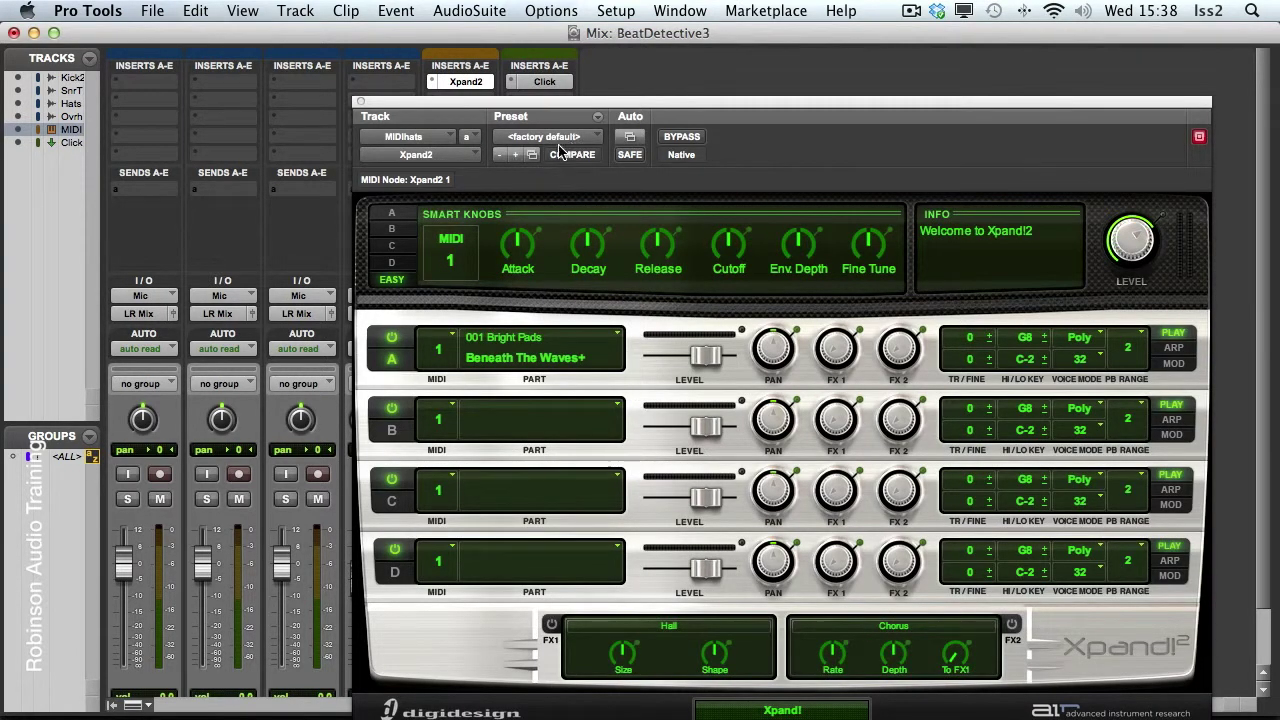
# Load Hi-Hats Menu X2+ from 024 Drums into Xpand2 part A, close the plug-in and return to the Edit window.
pyautogui.click(616, 337)
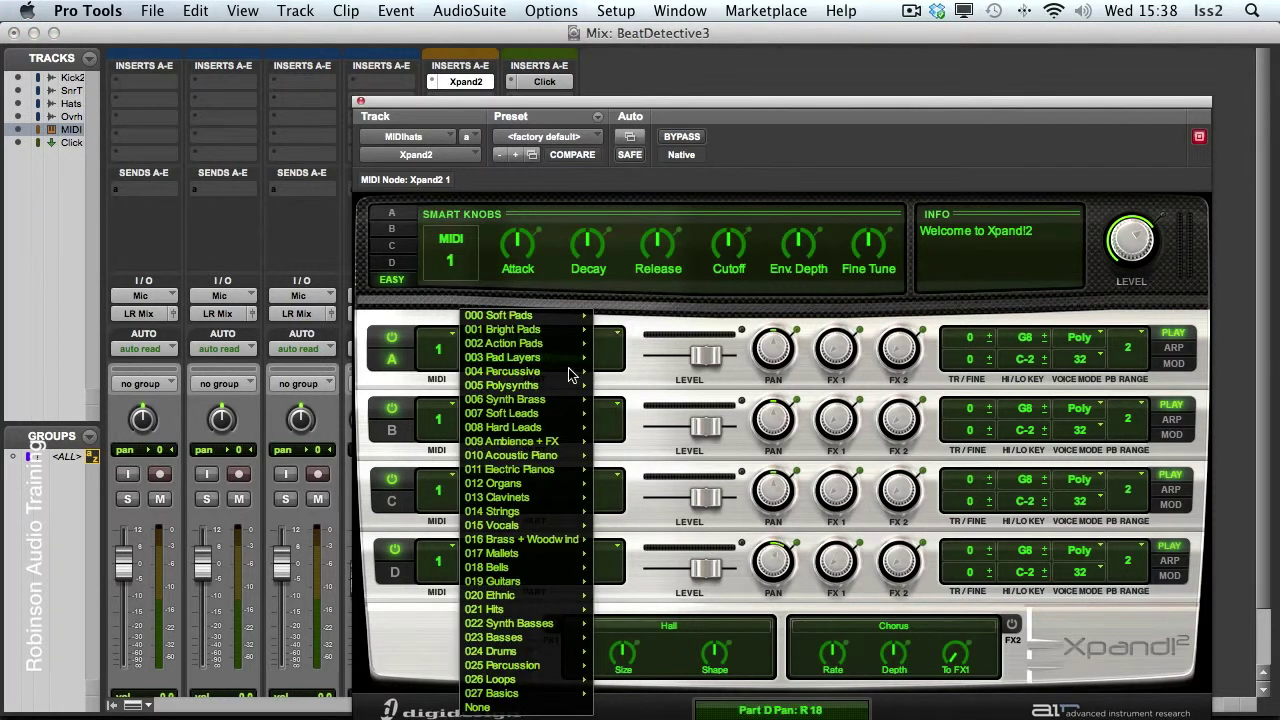
pyautogui.moveTo(517, 656)
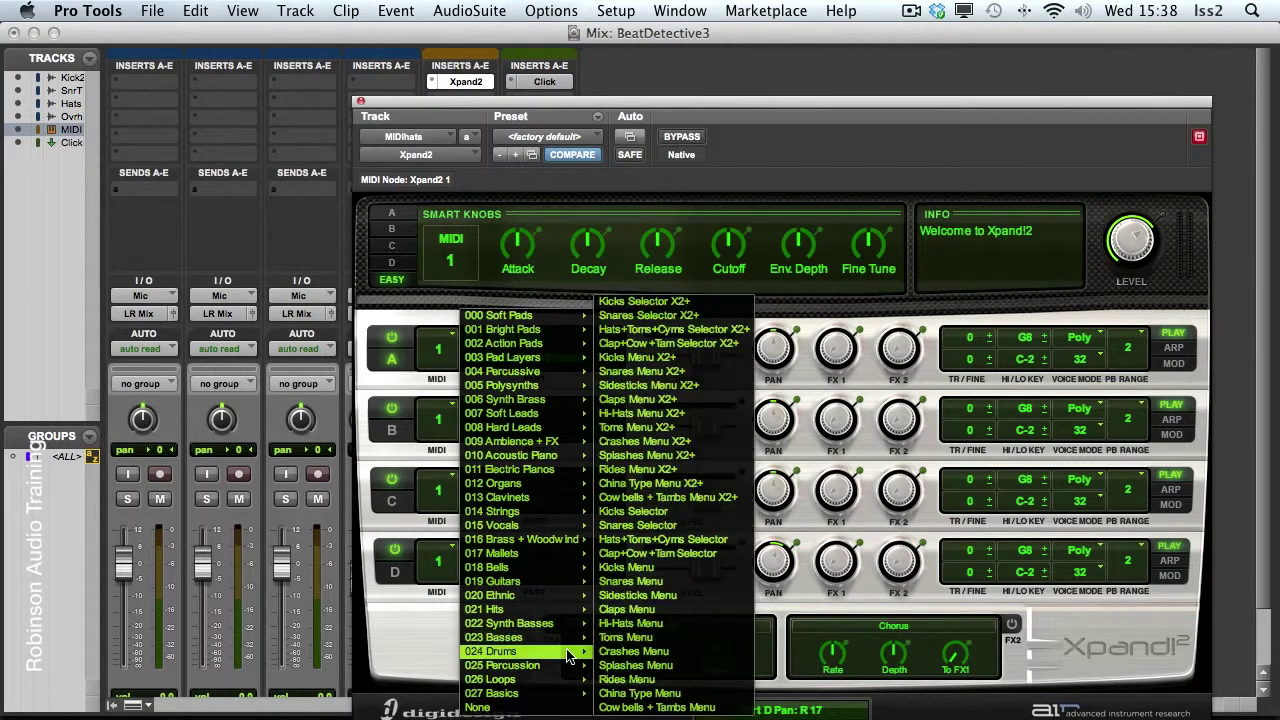
pyautogui.click(668, 414)
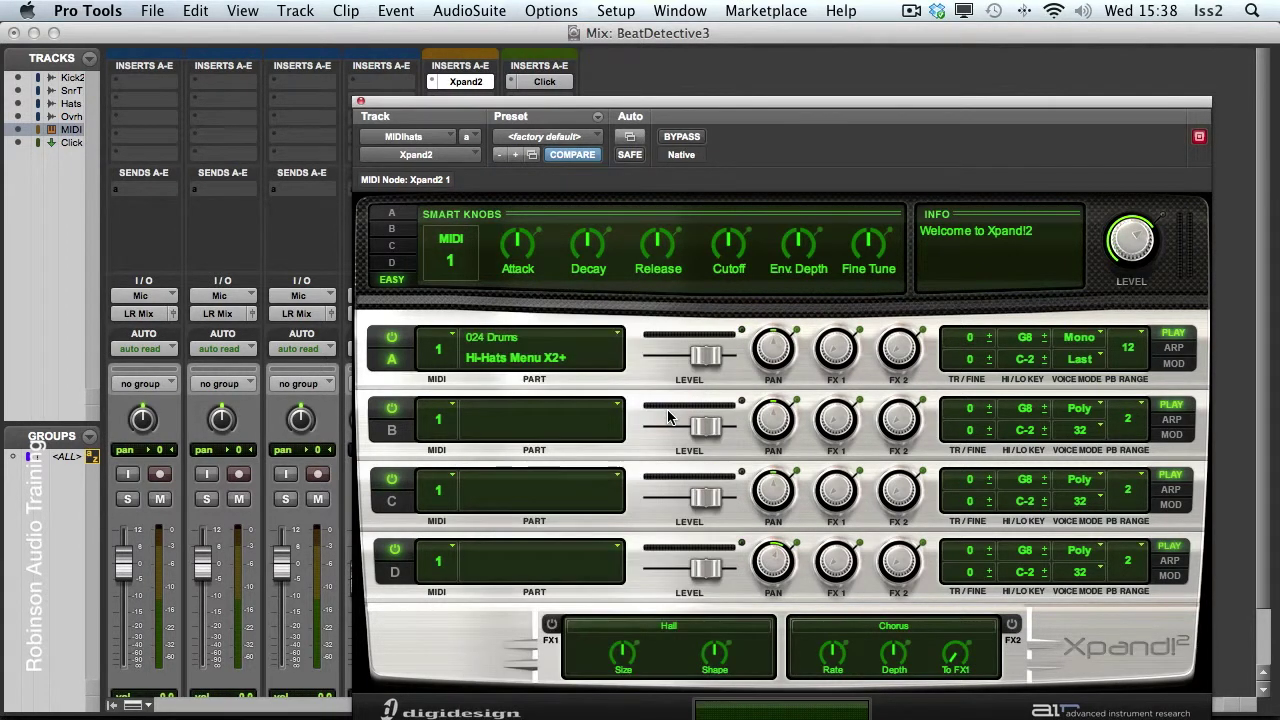
pyautogui.click(361, 102)
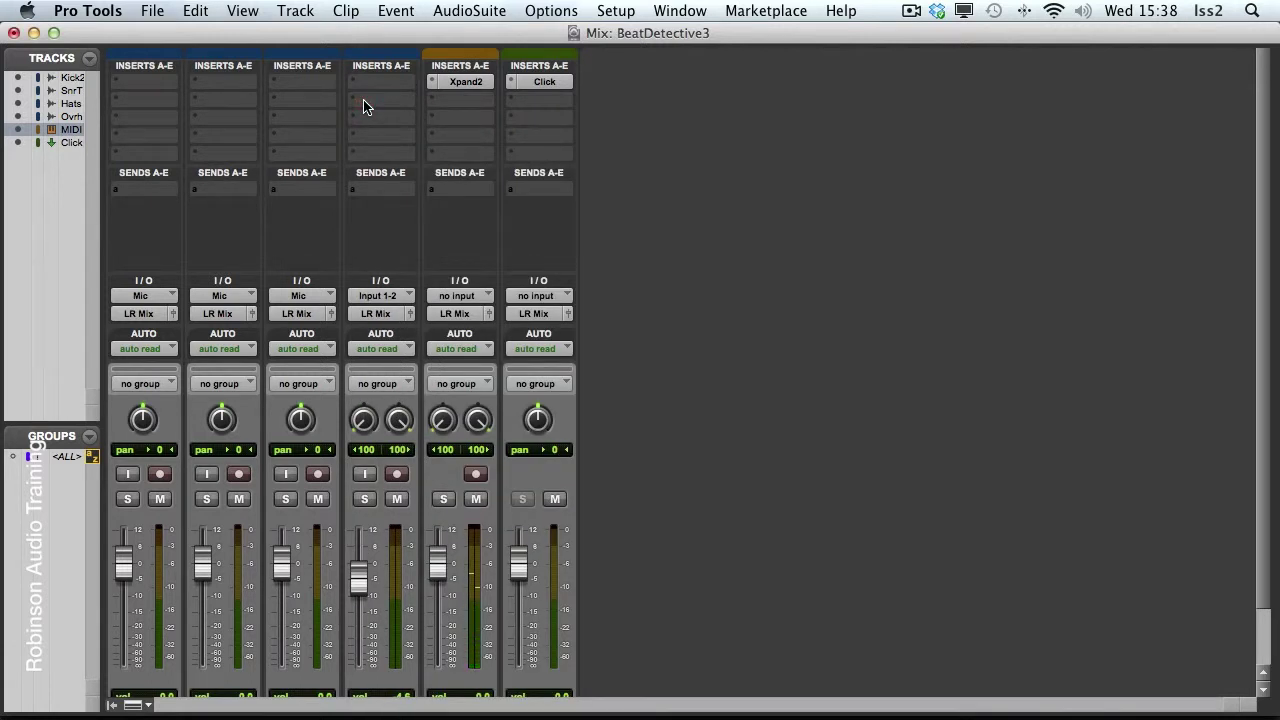
pyautogui.press('super+equal')
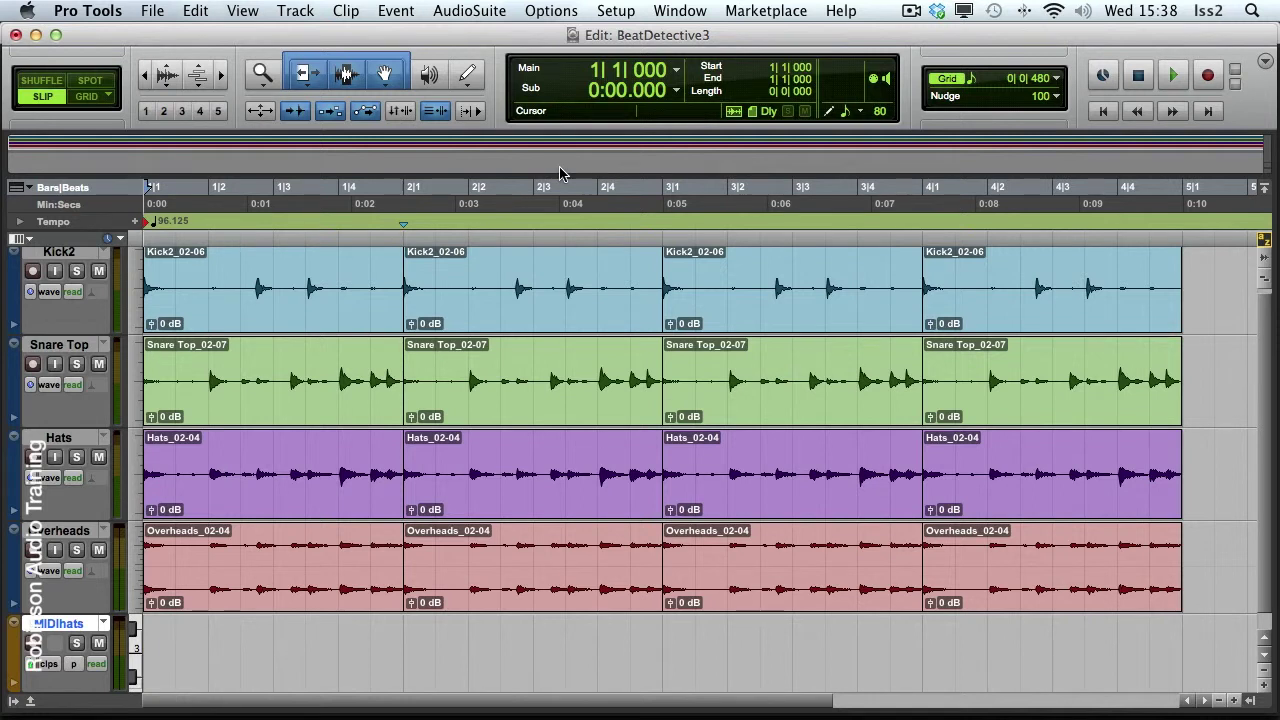
# Open Step Input for MIDIhats and set it to a sixteenth-note step increment using input velocity.
pyautogui.click(396, 10)
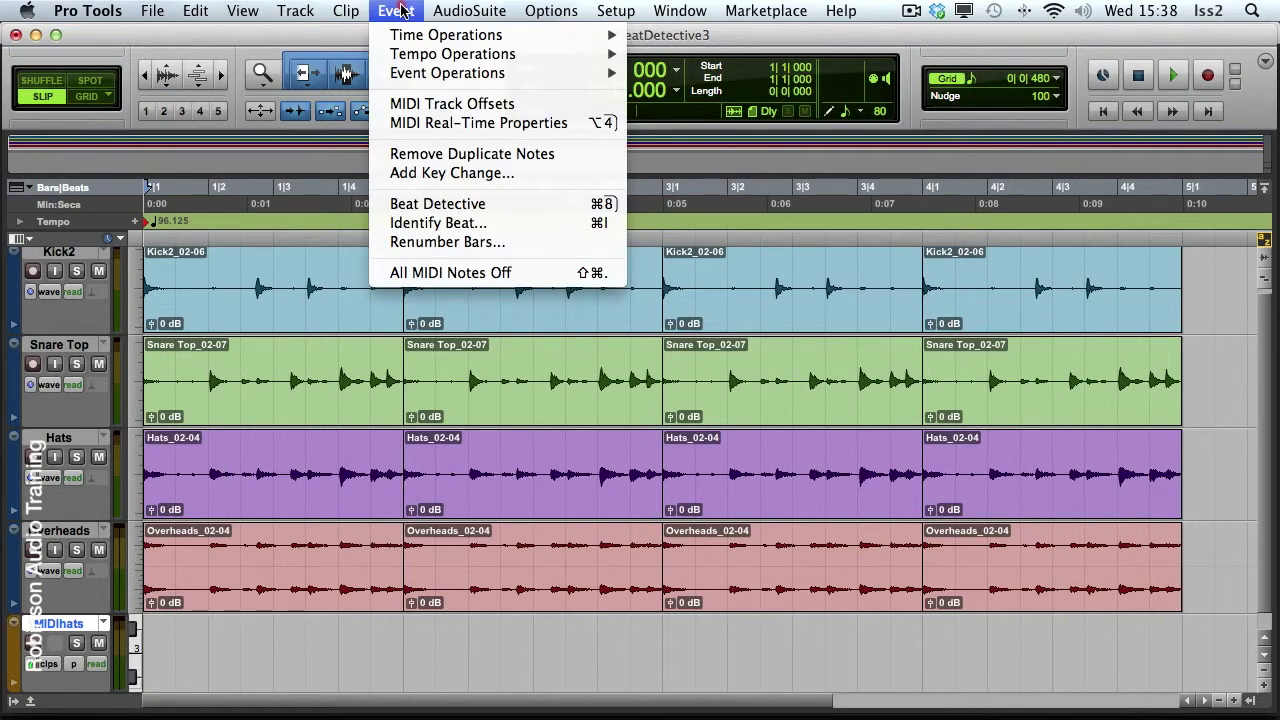
pyautogui.moveTo(440, 80)
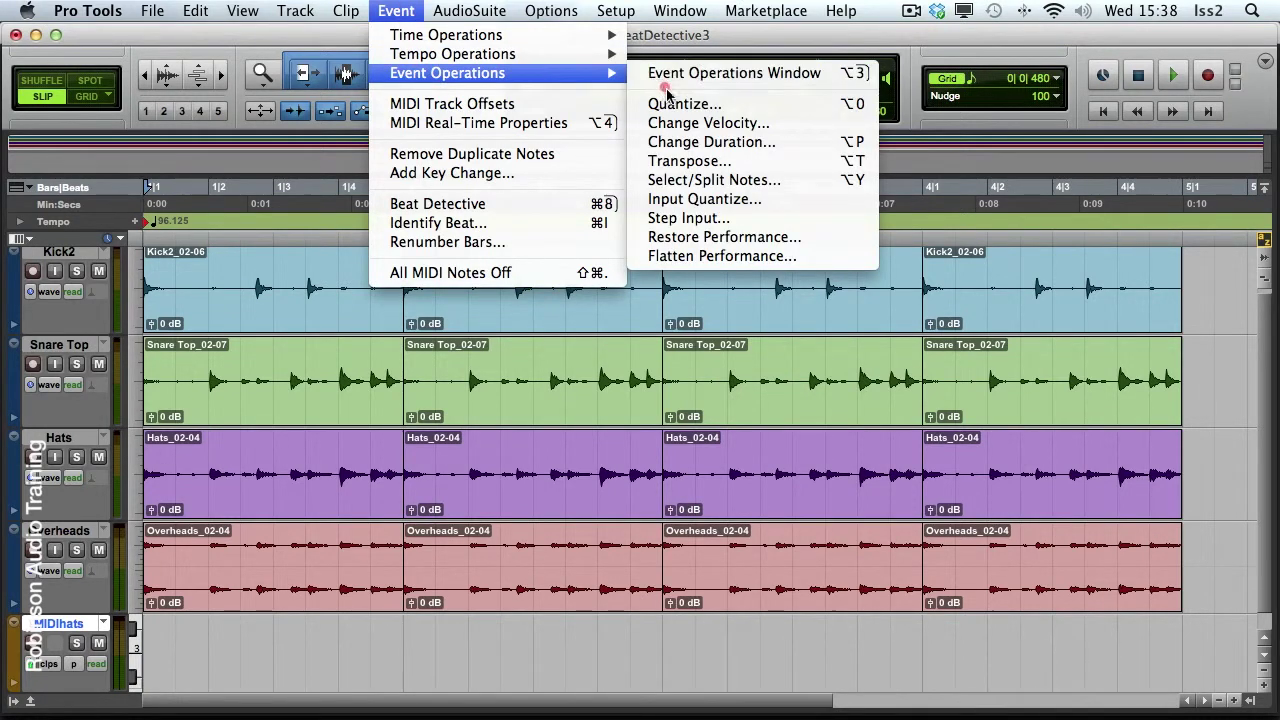
pyautogui.click(682, 220)
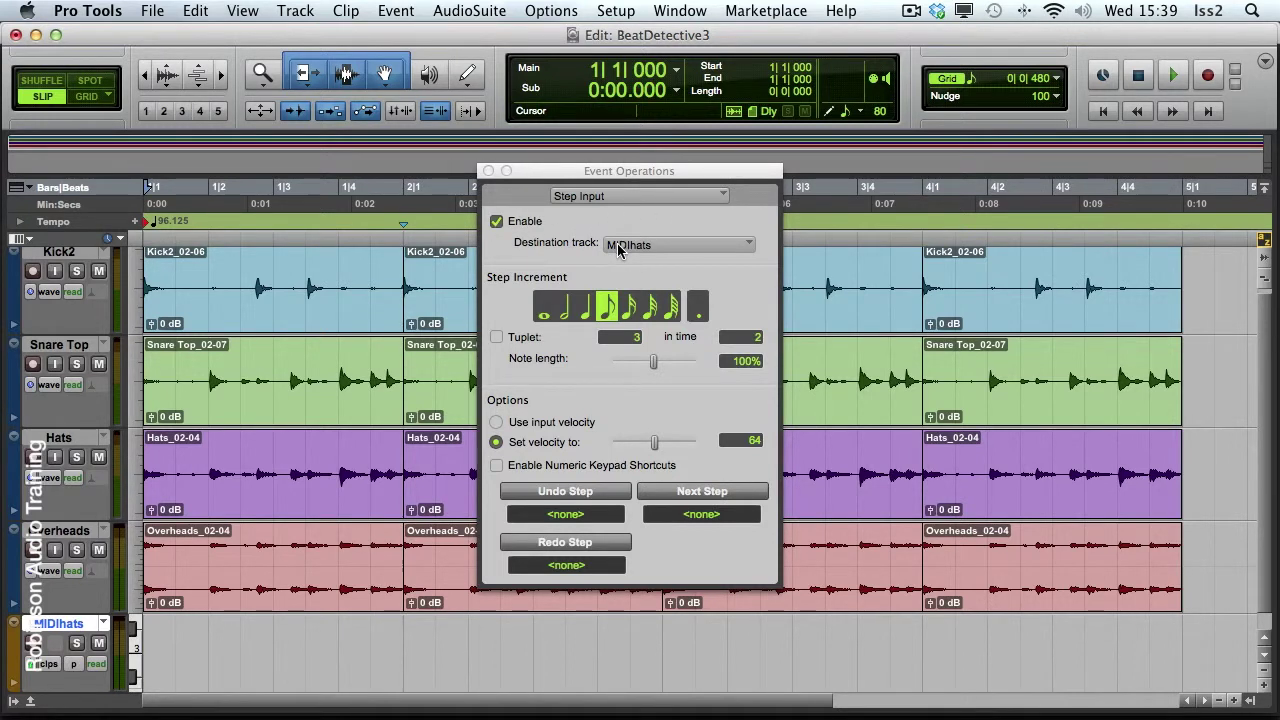
pyautogui.click(628, 308)
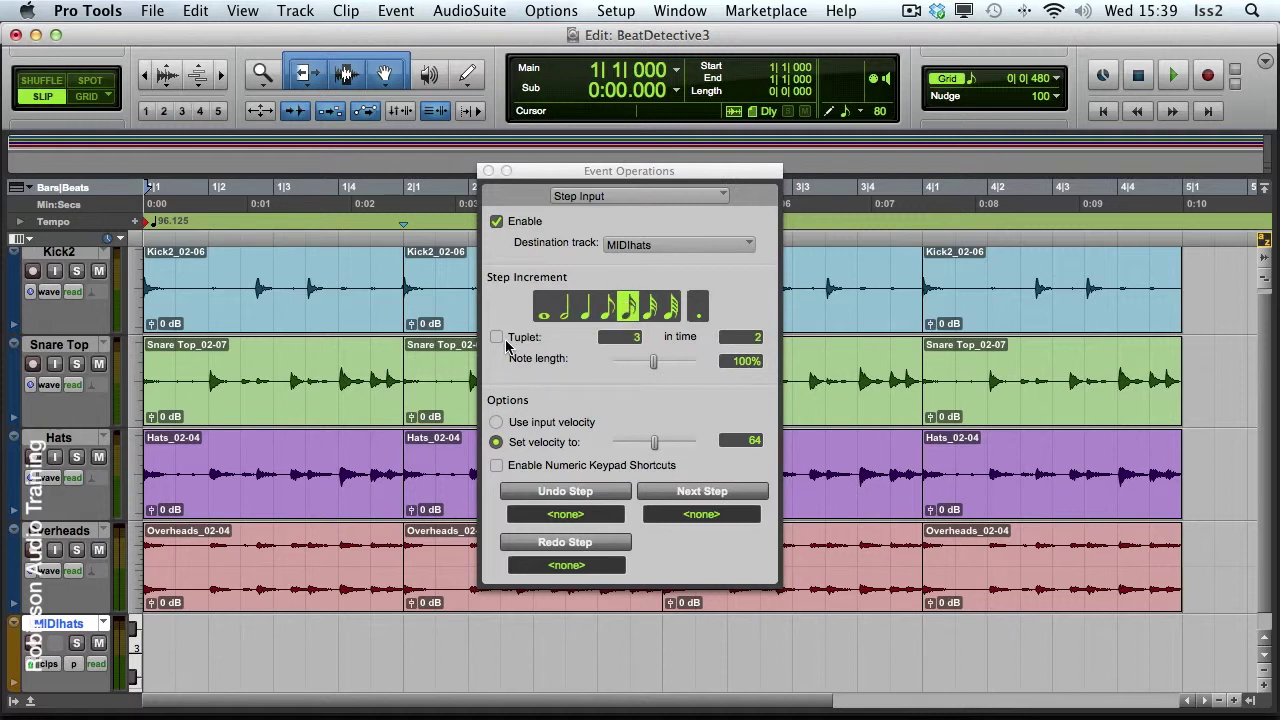
pyautogui.click(496, 422)
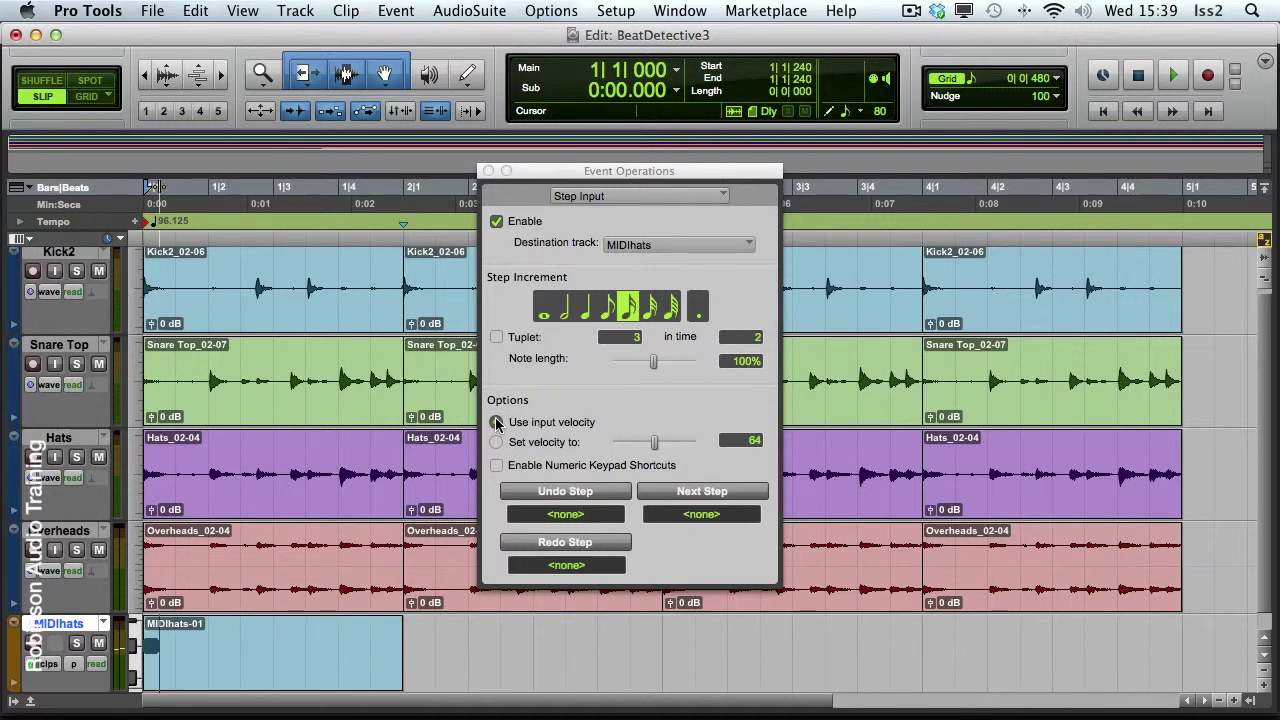
pyautogui.click(497, 423)
# Undo the test step, step-enter sixteenth-note hi-hats on MIDIhats across all four bars, and close Event Operations.
pyautogui.click(550, 492)
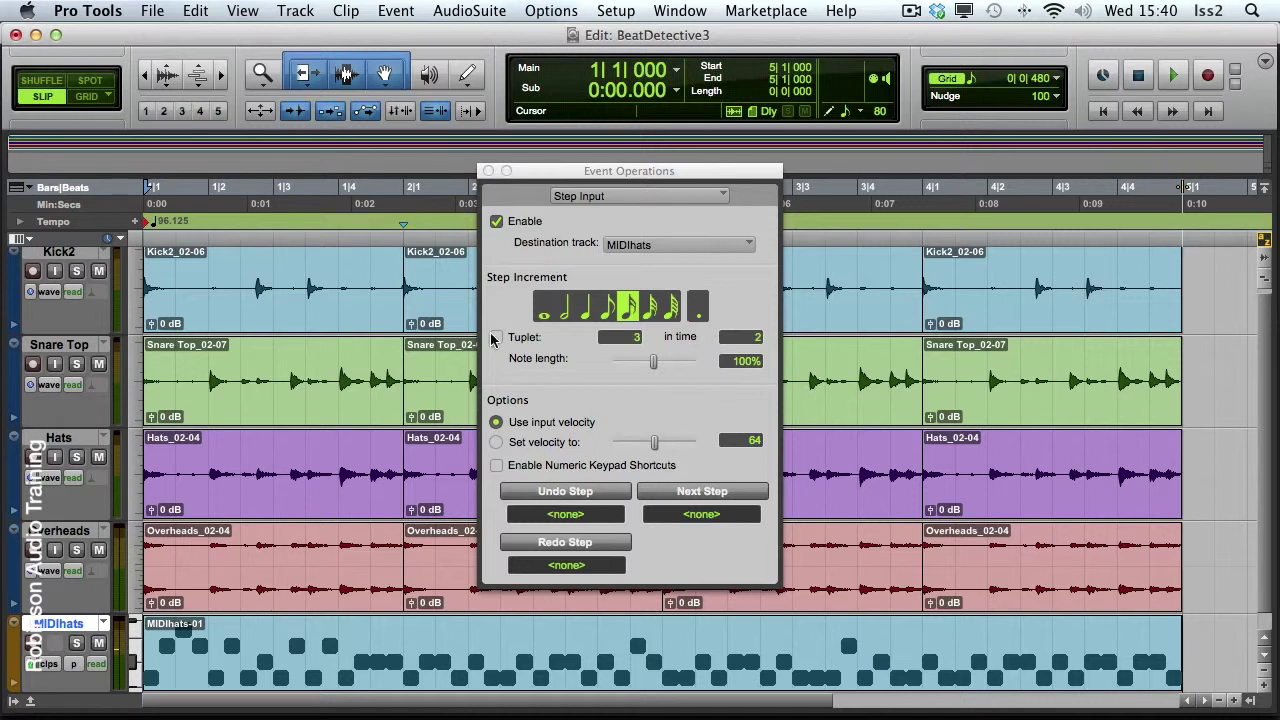
pyautogui.click(488, 171)
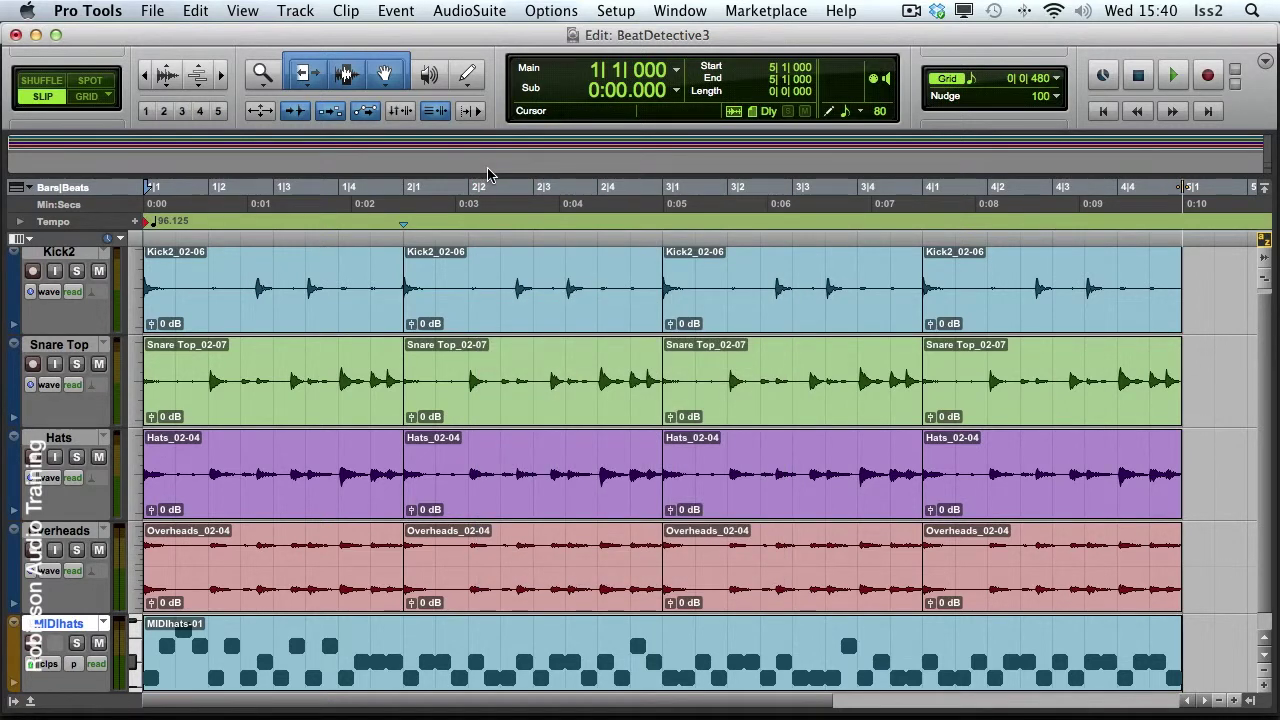
# Solo the MIDIhats track and play the programmed hi-hat pattern from the start.
pyautogui.click(77, 643)
pyautogui.press('space')
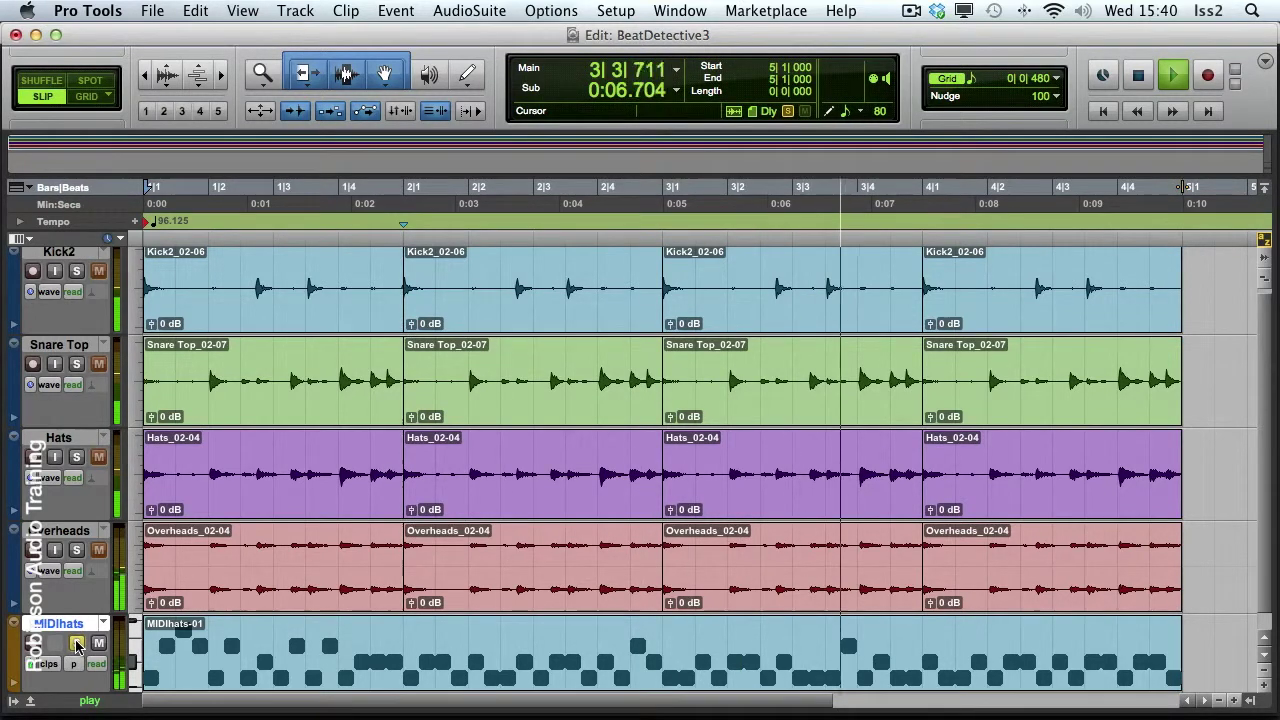
pyautogui.press('space')
pyautogui.click(77, 645)
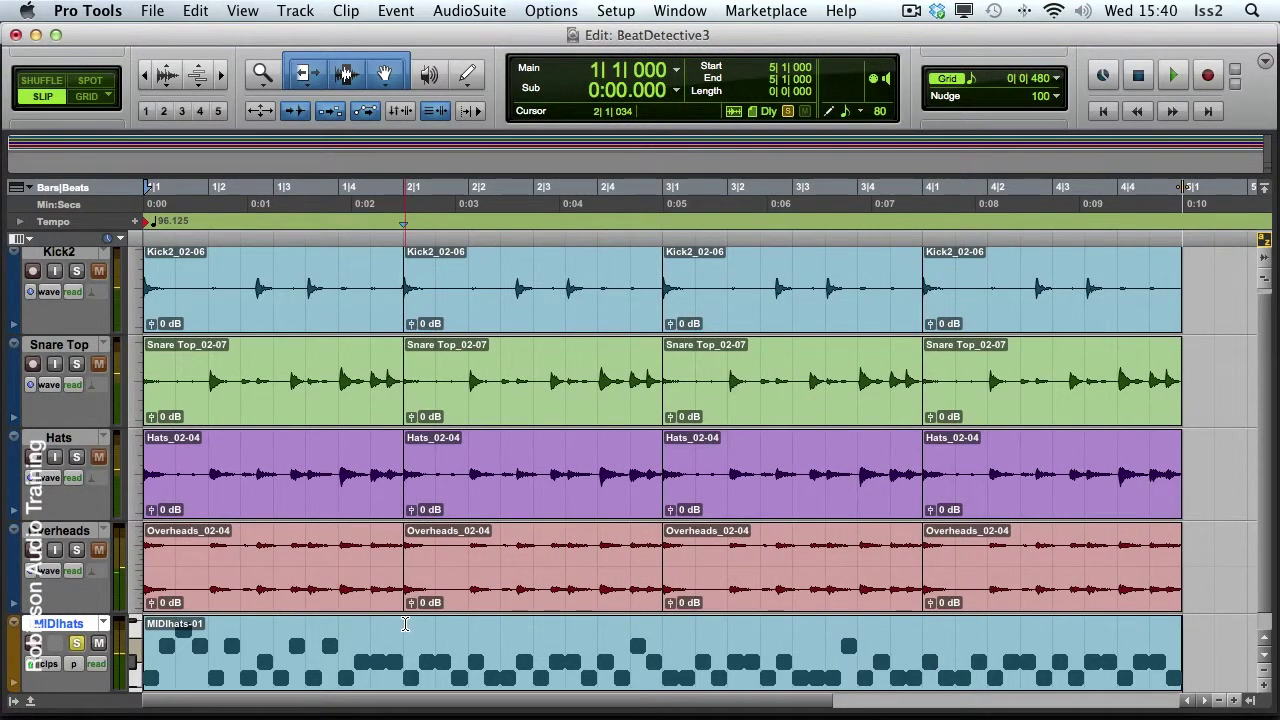
# In Grid mode, mute MIDIhats and select the first-bar clips on the Kick2, Overheads and Hats tracks.
pyautogui.click(105, 97)
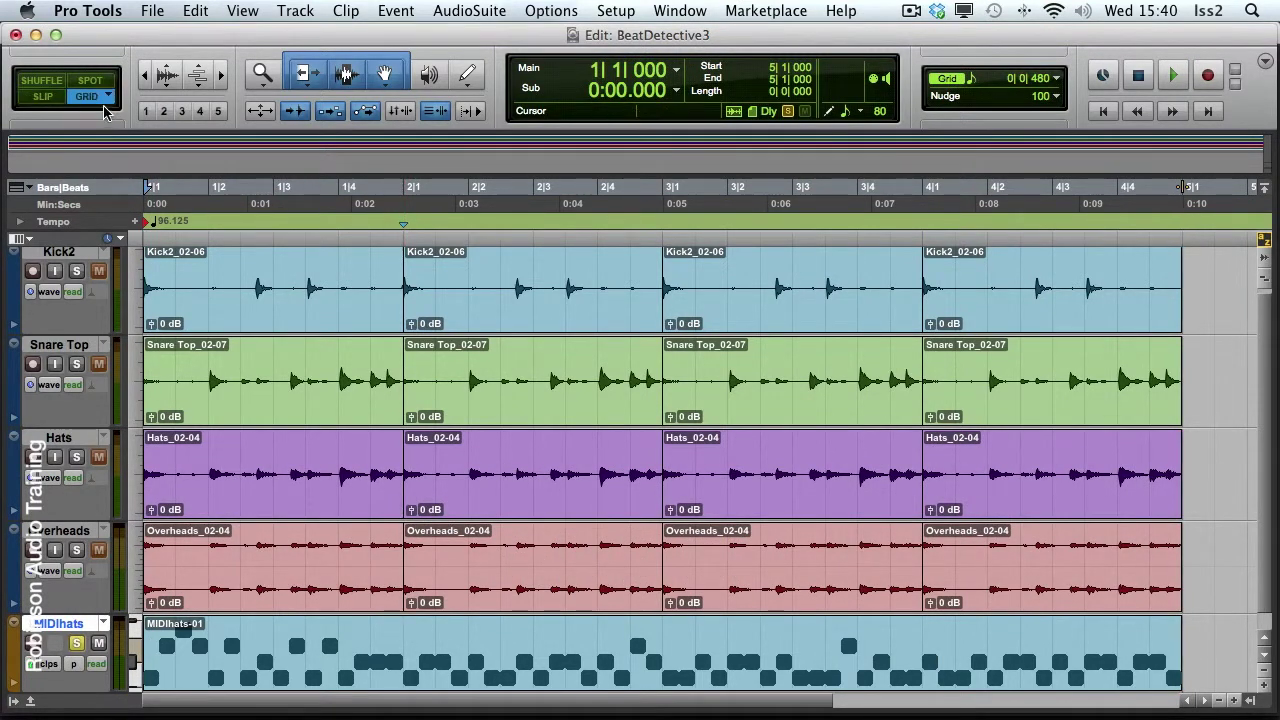
pyautogui.click(403, 633)
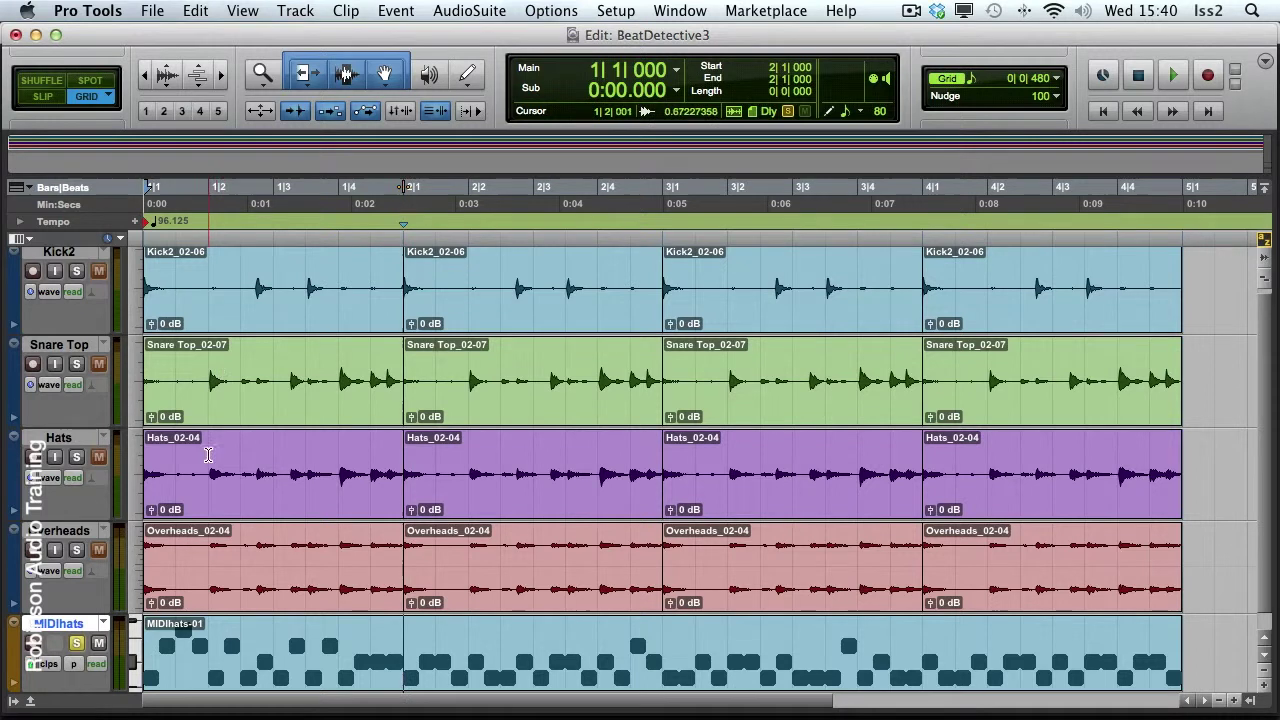
pyautogui.click(213, 310)
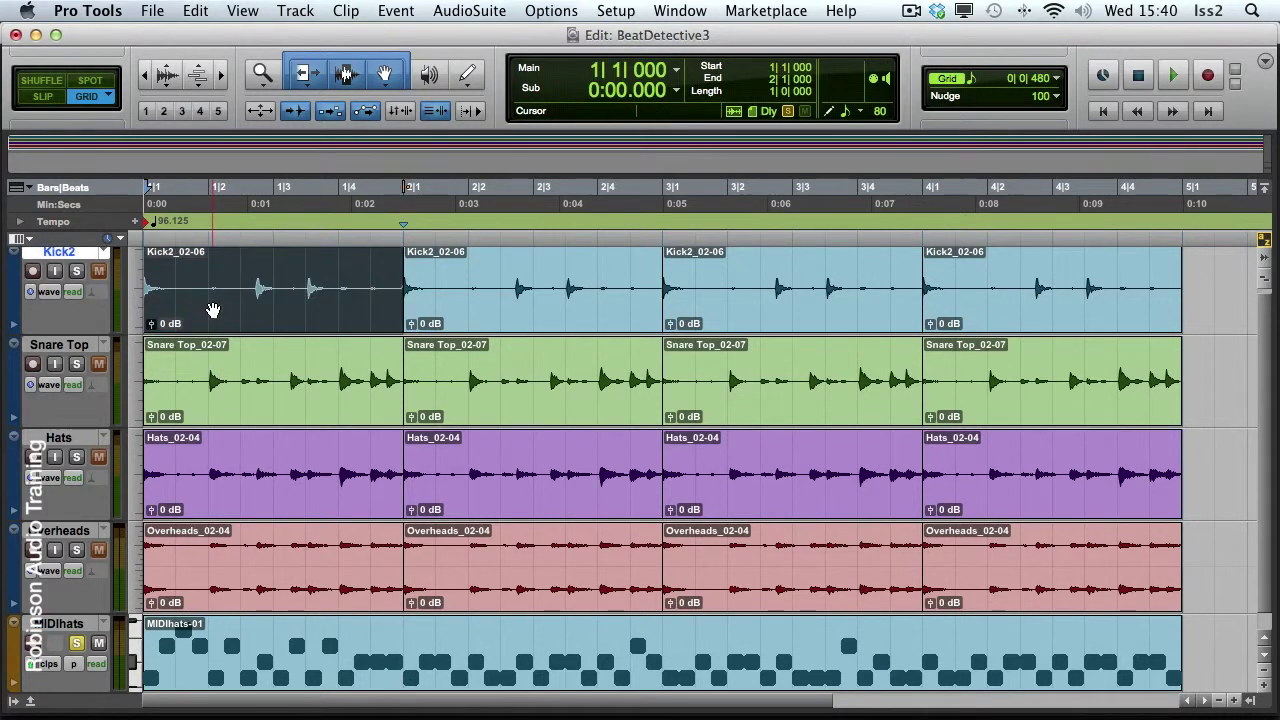
pyautogui.click(98, 643)
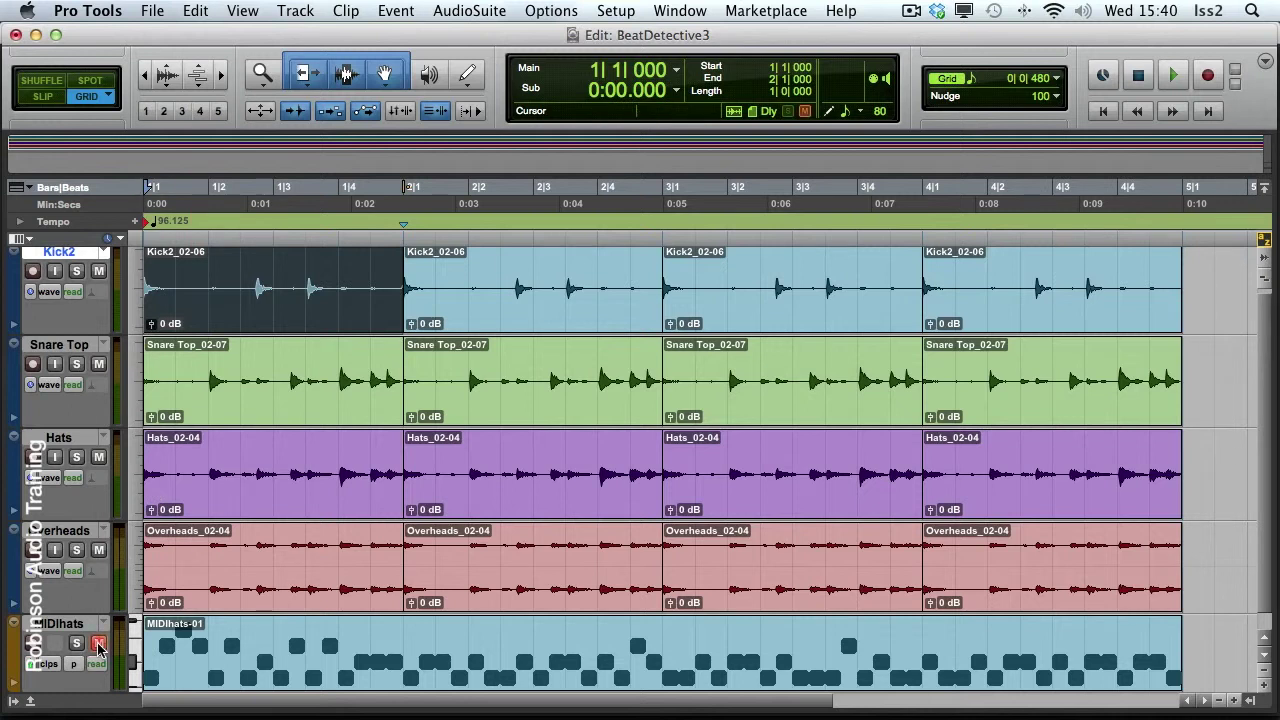
pyautogui.keyDown('shift'); pyautogui.click(277, 584); pyautogui.keyUp('shift')
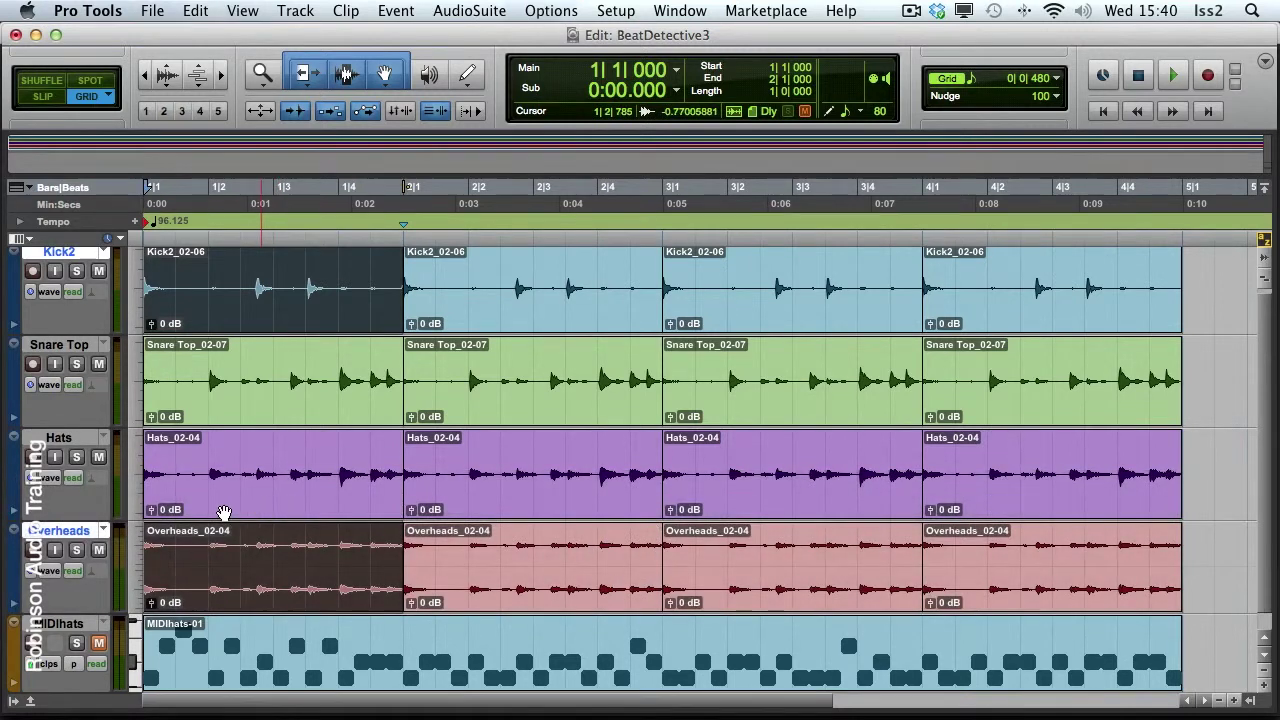
pyautogui.keyDown('shift'); pyautogui.click(236, 511); pyautogui.keyUp('shift')
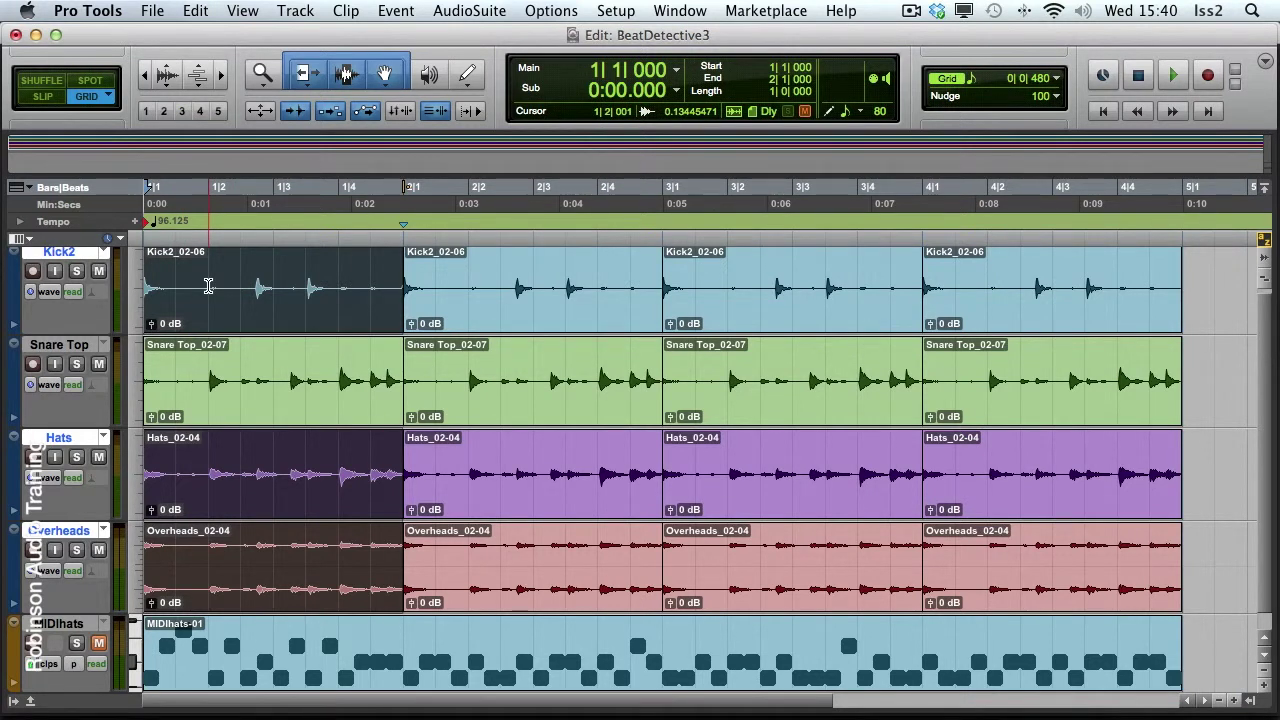
# Analyze the selected first-bar drum clips in Beat Detective with Enhanced Resolution, raising the sensitivity to 76% for sub-beat triggers.
pyautogui.press('super+KP_8')
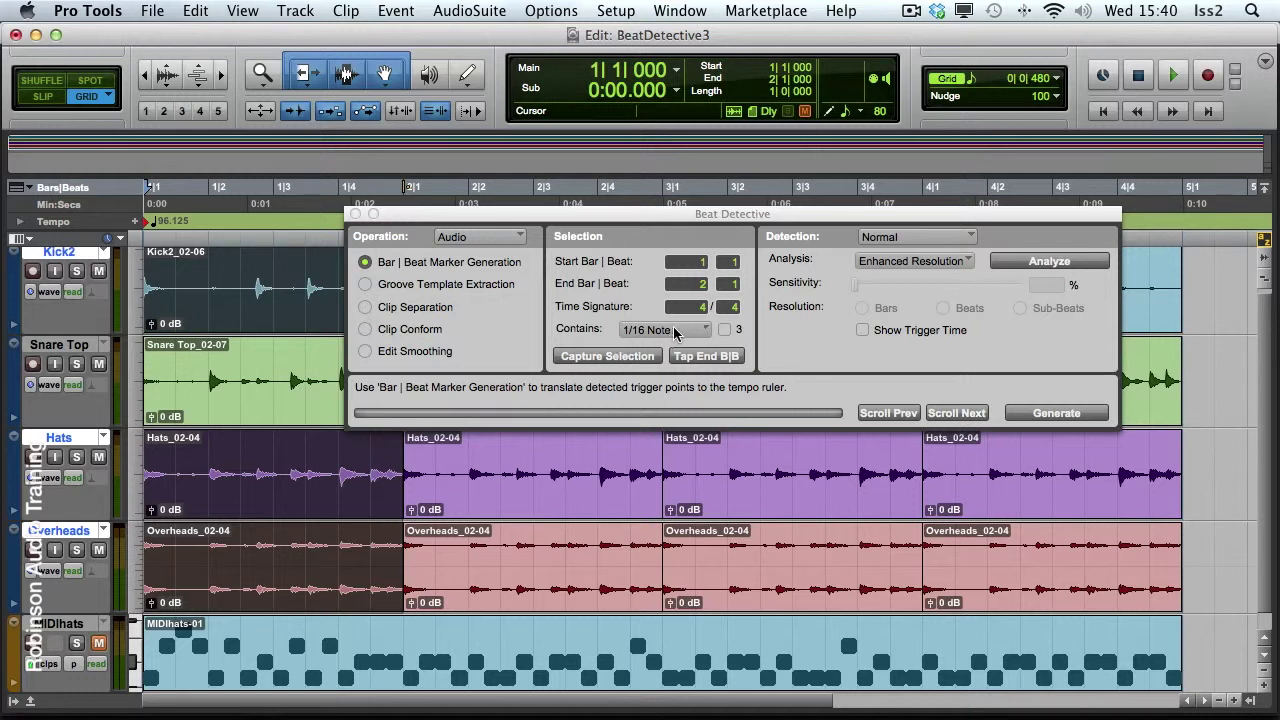
pyautogui.click(1046, 263)
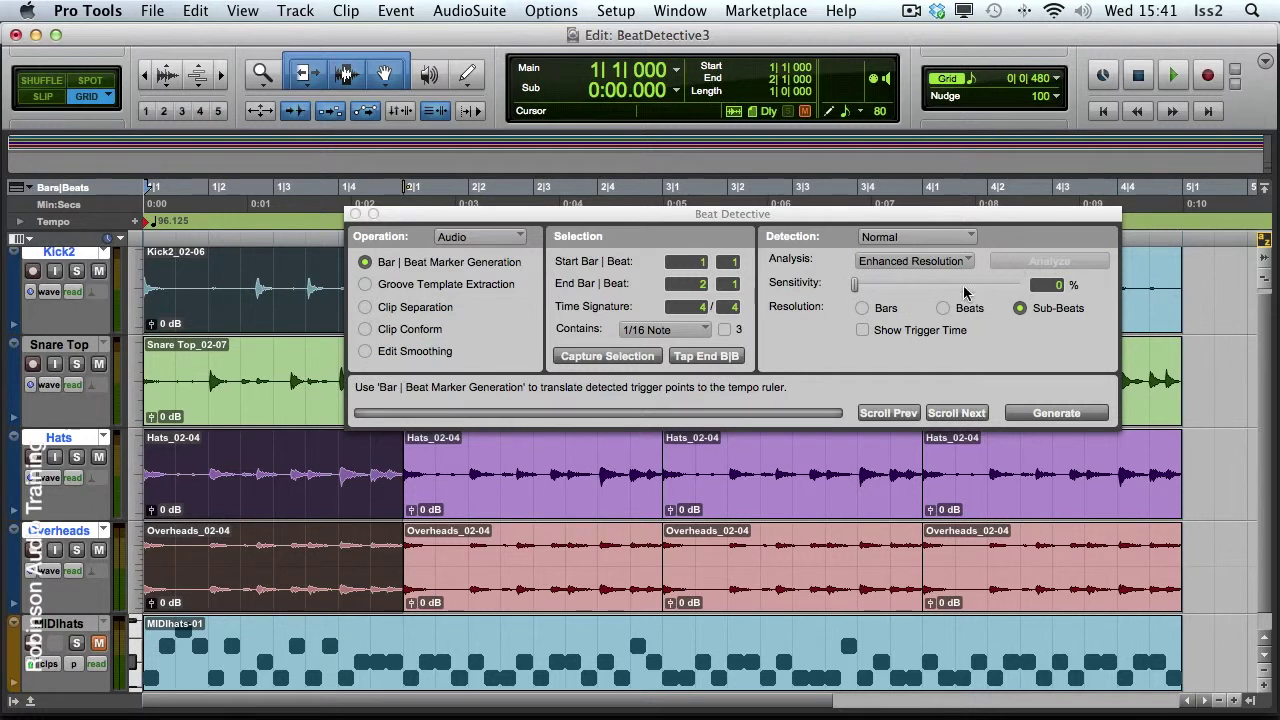
pyautogui.moveTo(857, 285); pyautogui.dragTo(991, 290)
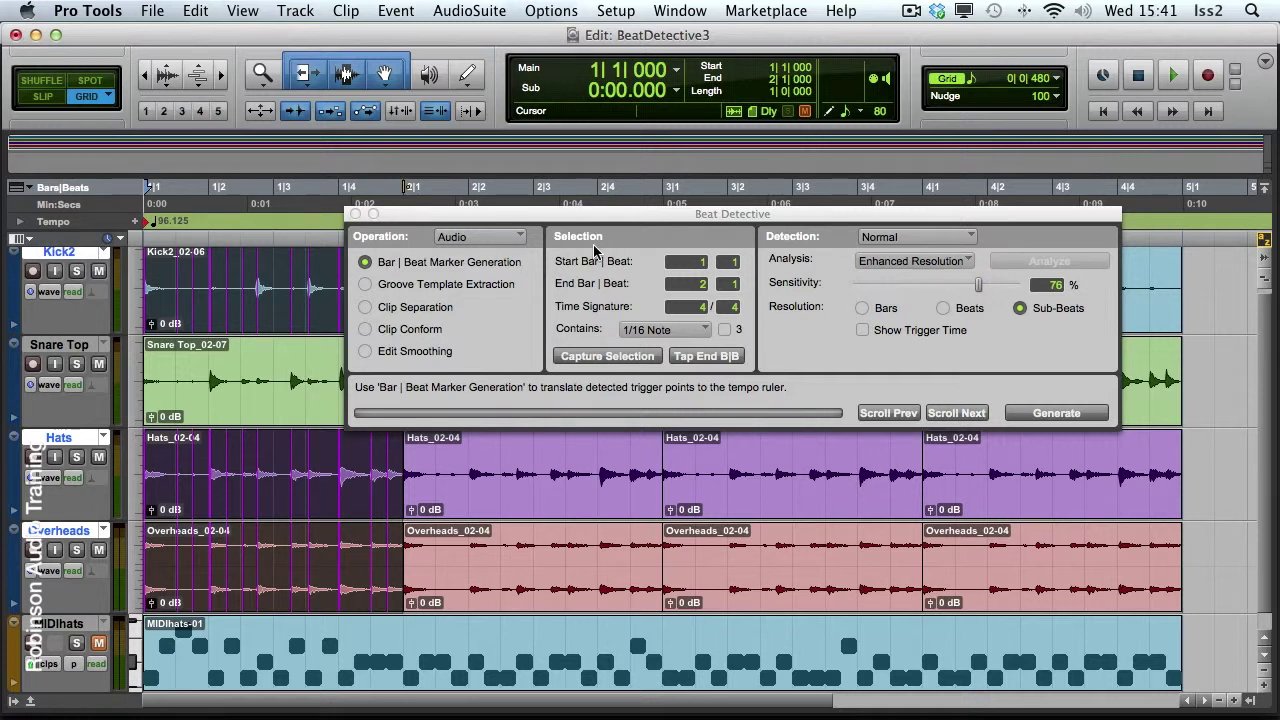
# Extract a groove template from the detected triggers, save it to disk as LateFeel in the Grooves folder, and close Beat Detective.
pyautogui.click(463, 287)
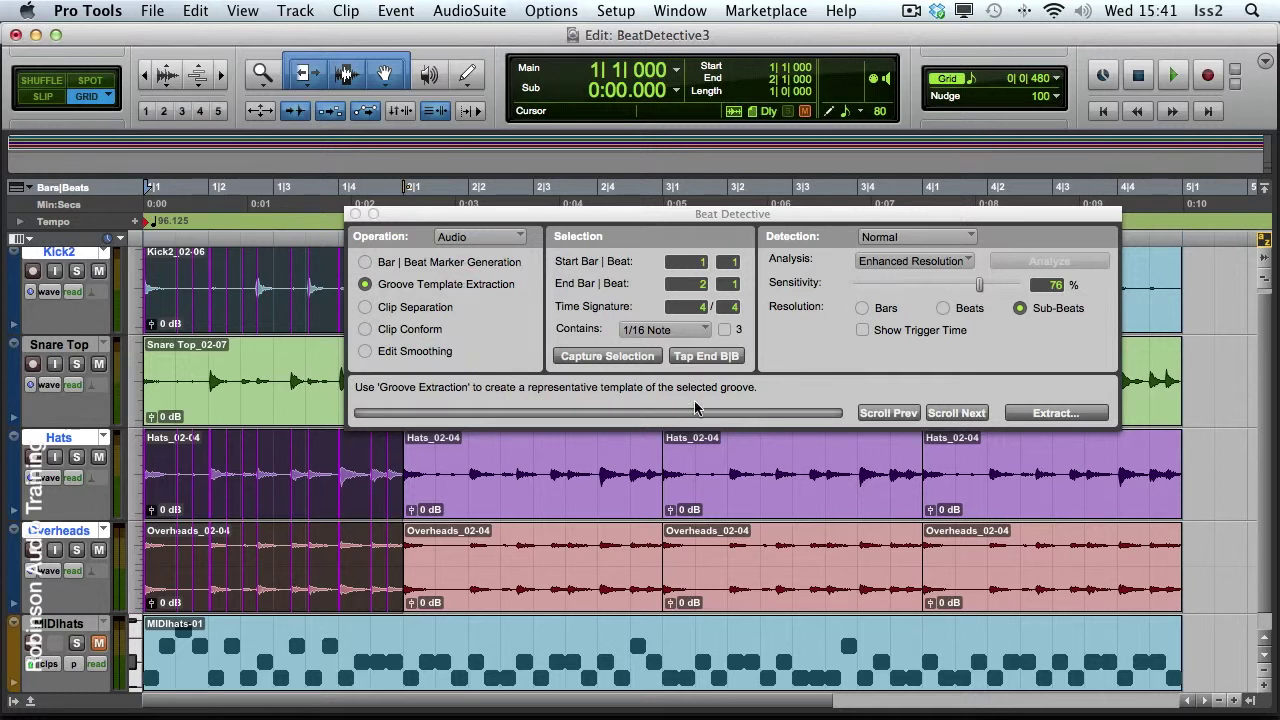
pyautogui.click(1045, 414)
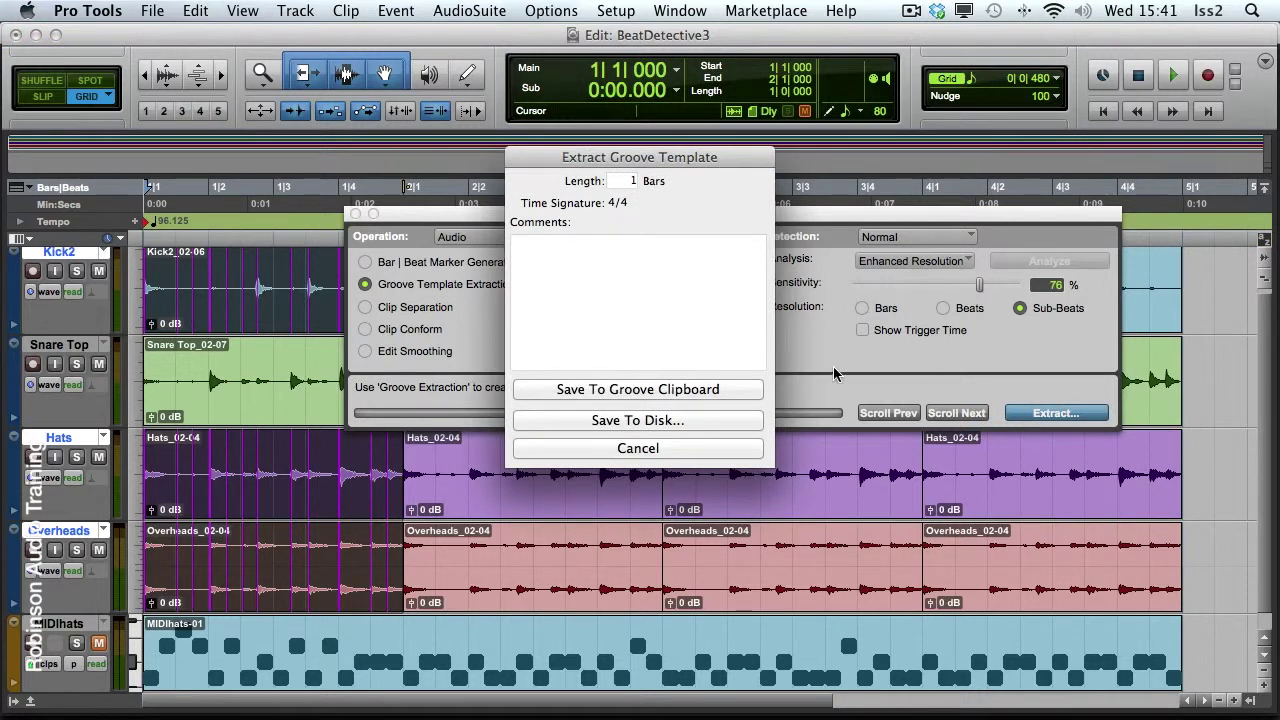
pyautogui.click(680, 421)
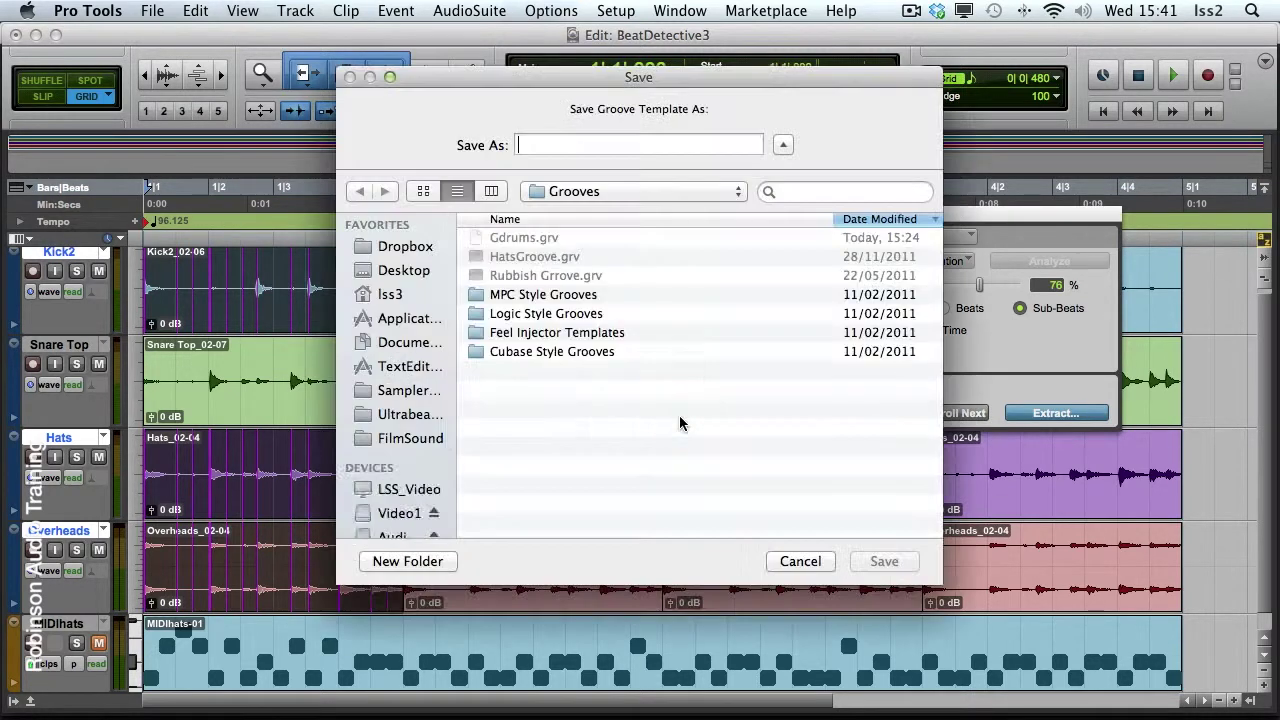
pyautogui.write('LateFeel')
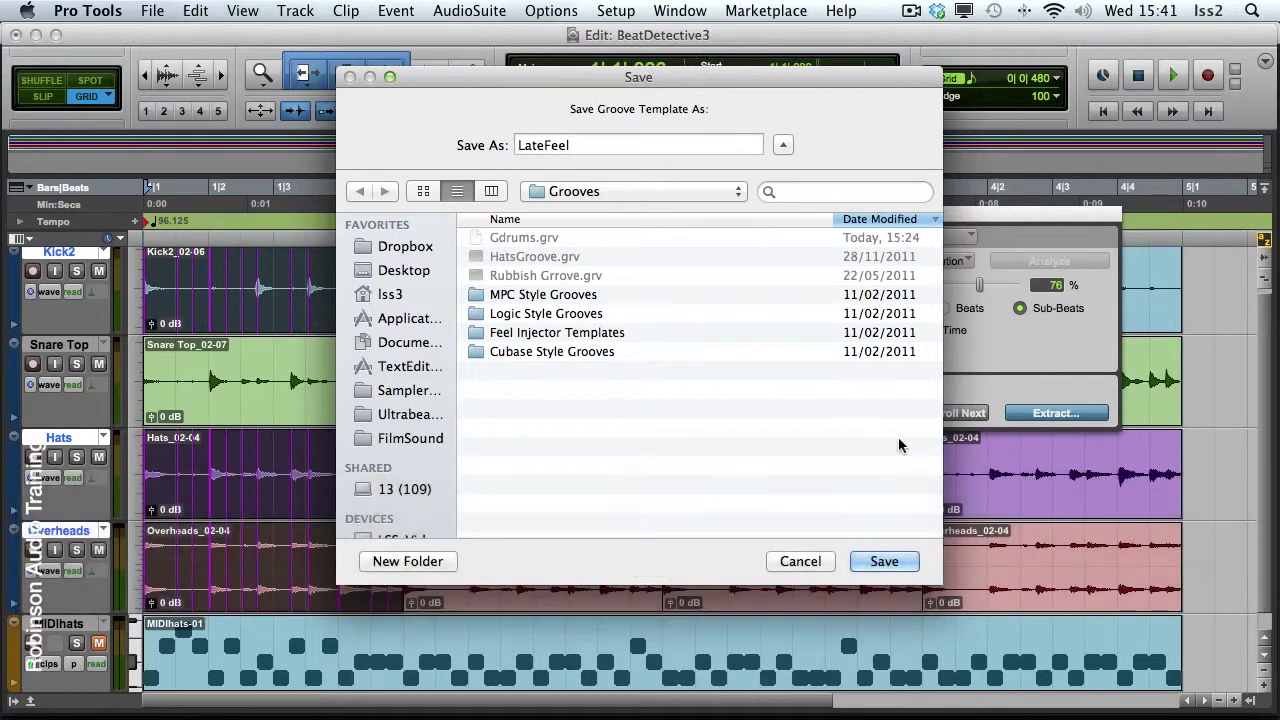
pyautogui.click(900, 561)
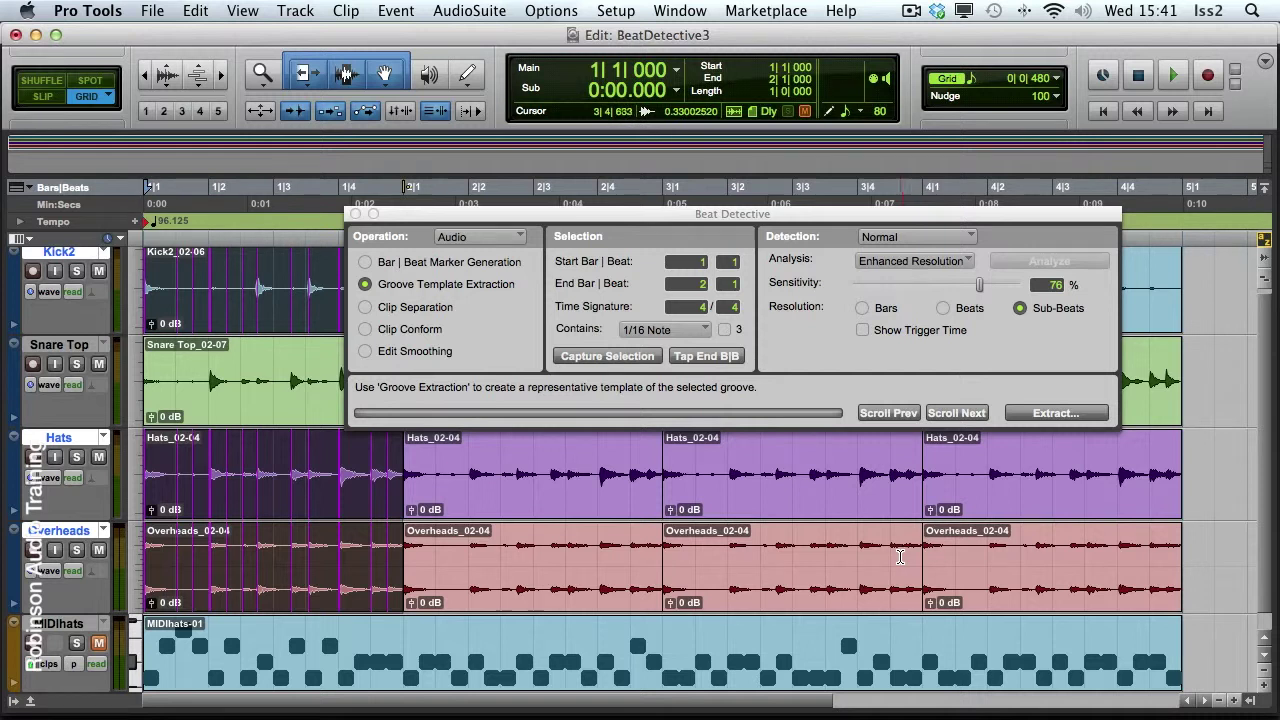
pyautogui.click(357, 217)
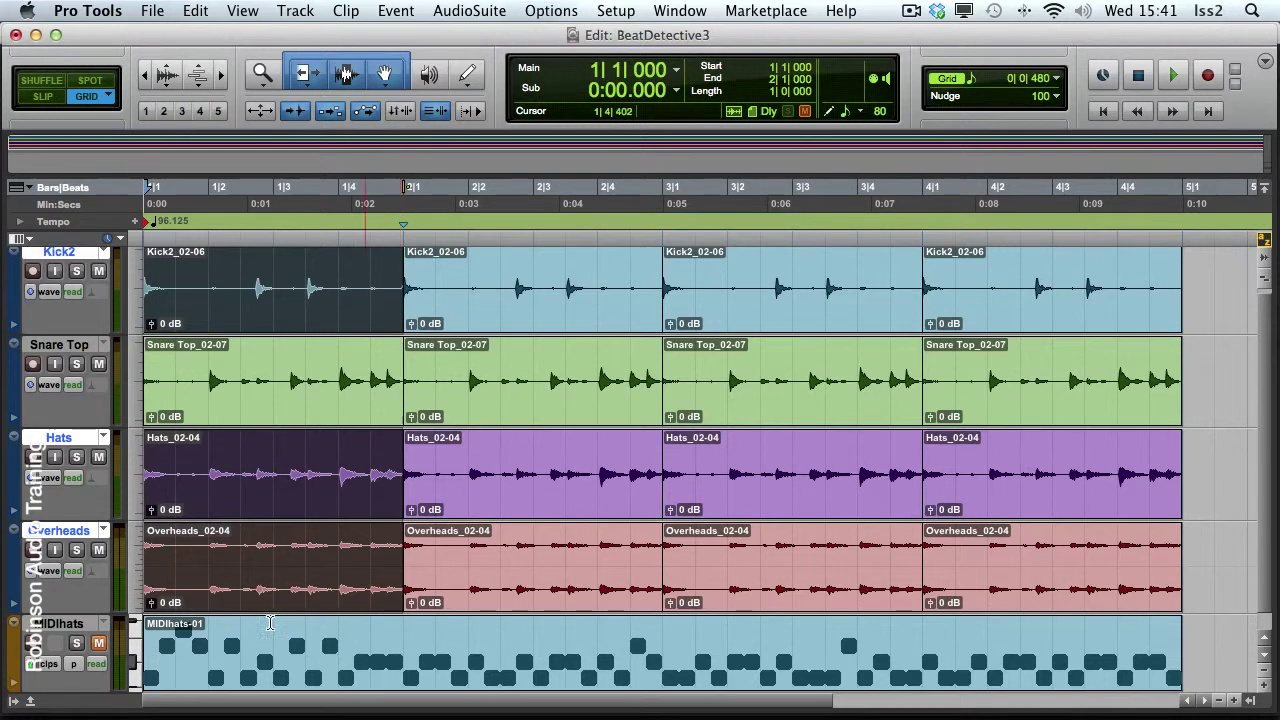
# Unmute the MIDIhats track and play the first bar with the recorded drums.
pyautogui.click(97, 645)
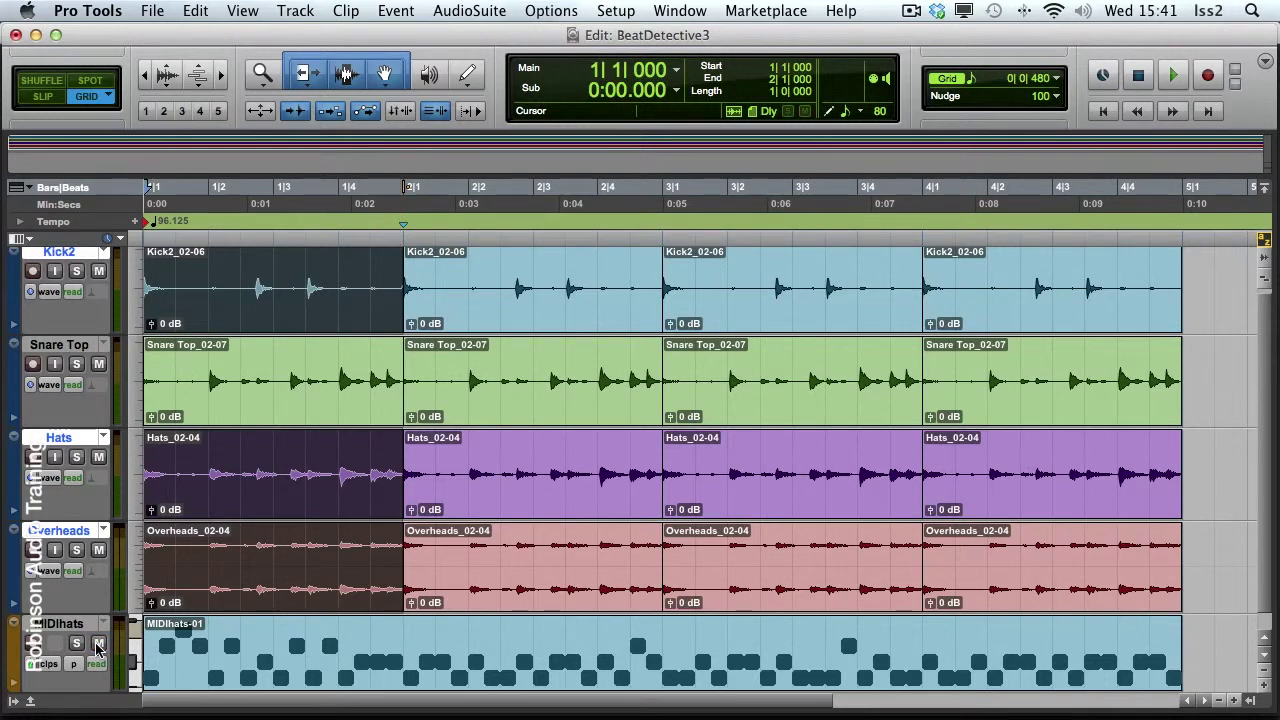
pyautogui.press('space')
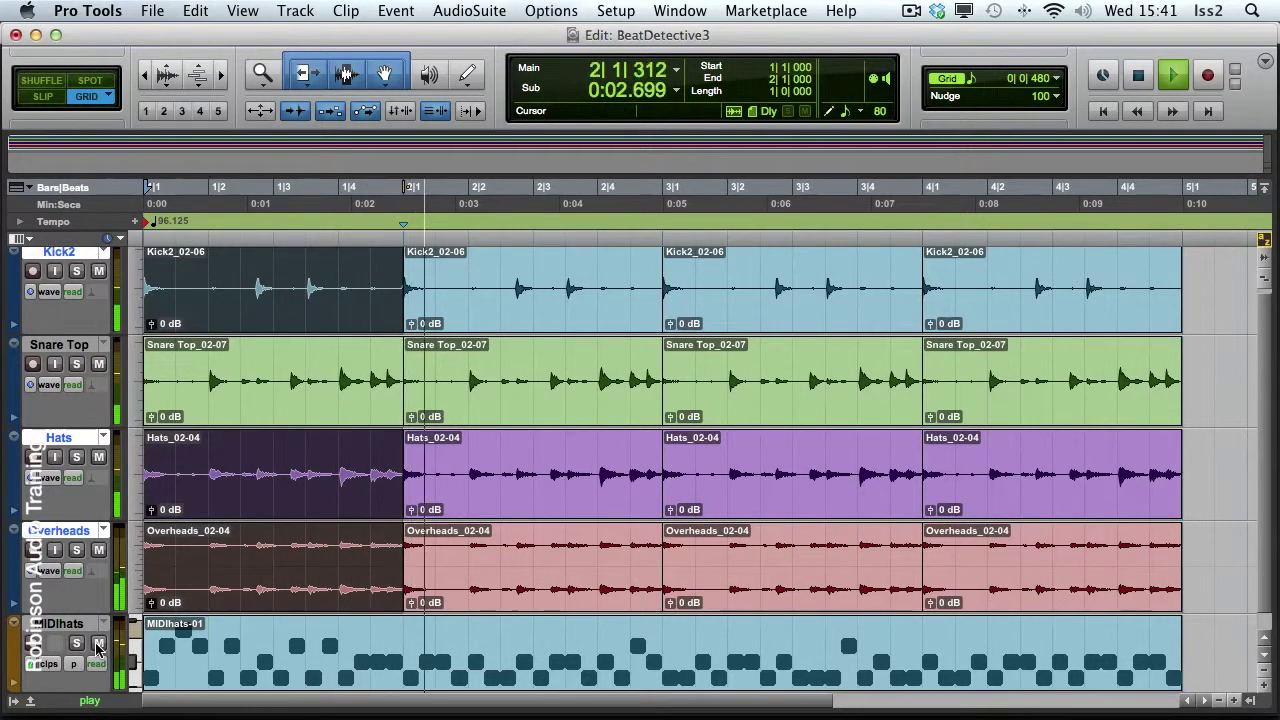
pyautogui.press('space')
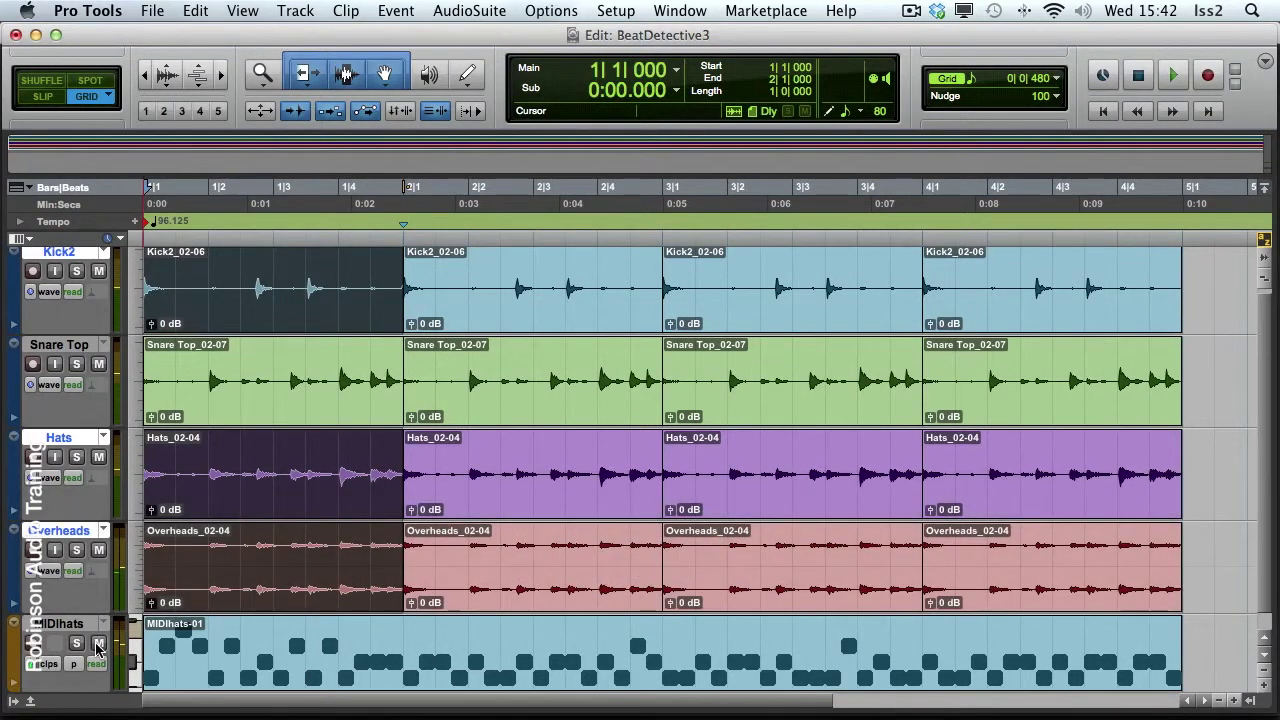
# Solo MIDIhats, quantize its first bar to the LateFeel groove template, and close Event Operations.
pyautogui.click(77, 644)
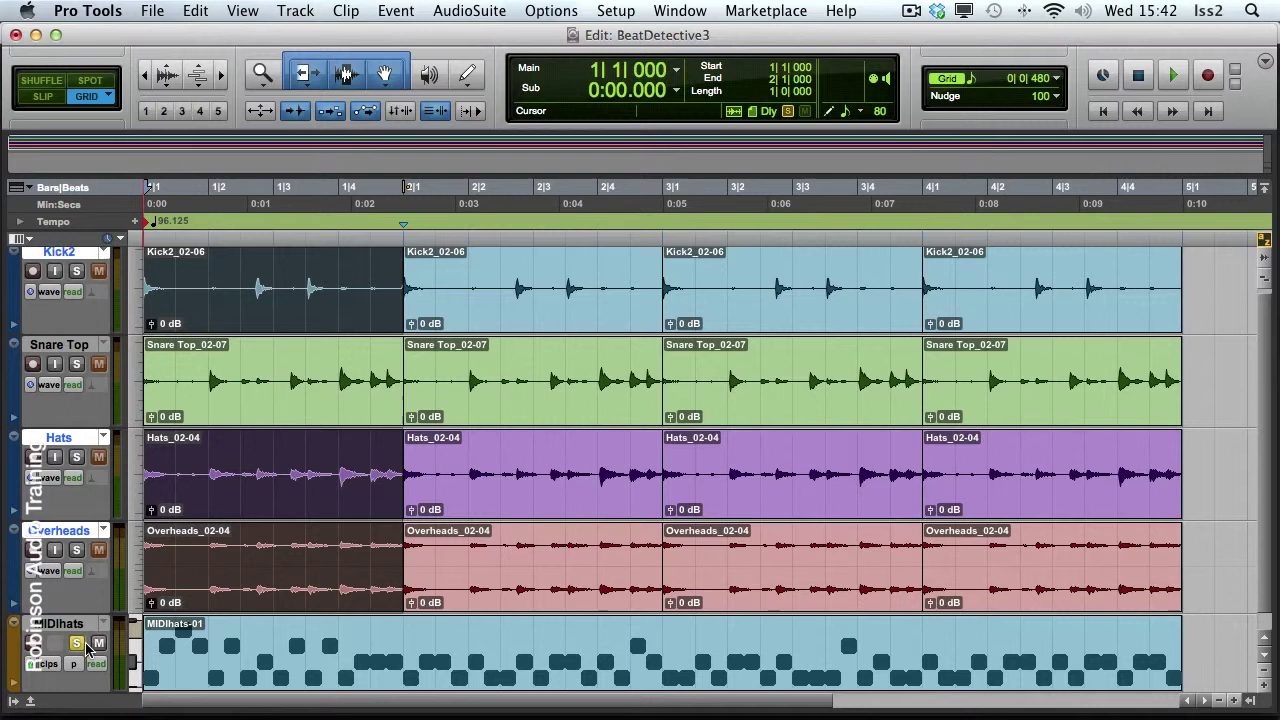
pyautogui.moveTo(403, 627); pyautogui.dragTo(128, 652)
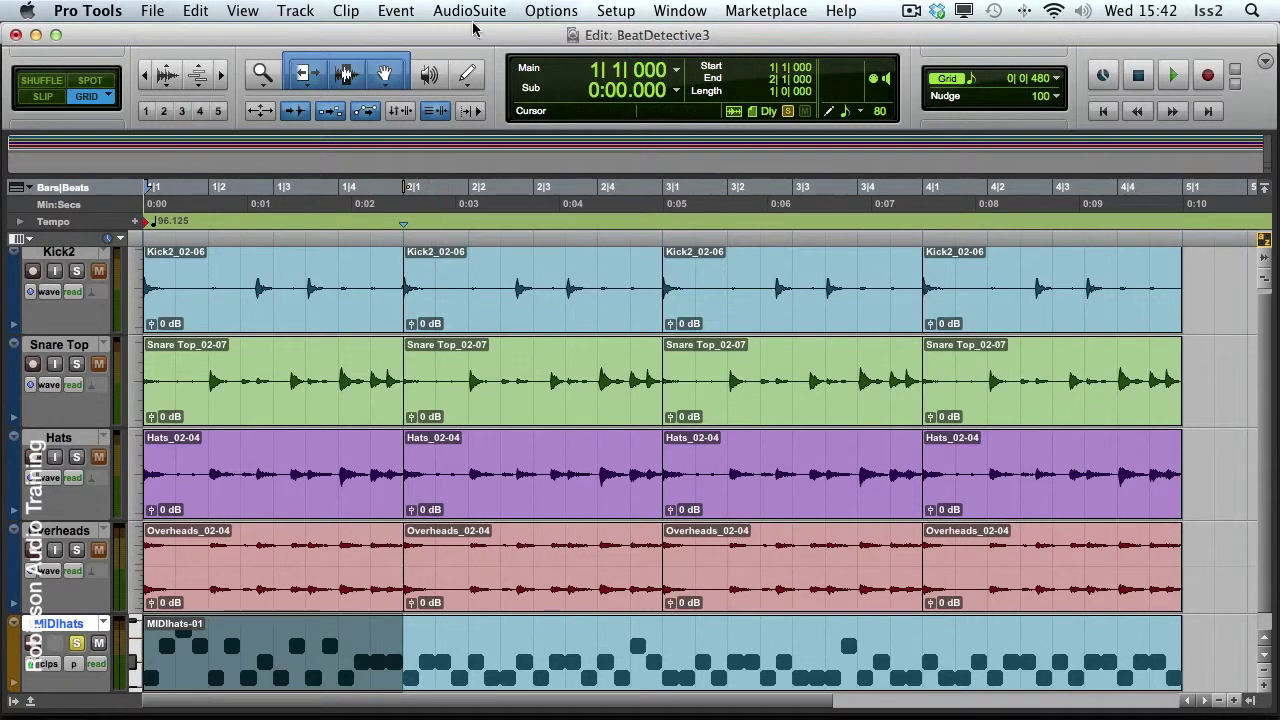
pyautogui.click(396, 11)
pyautogui.moveTo(490, 76)
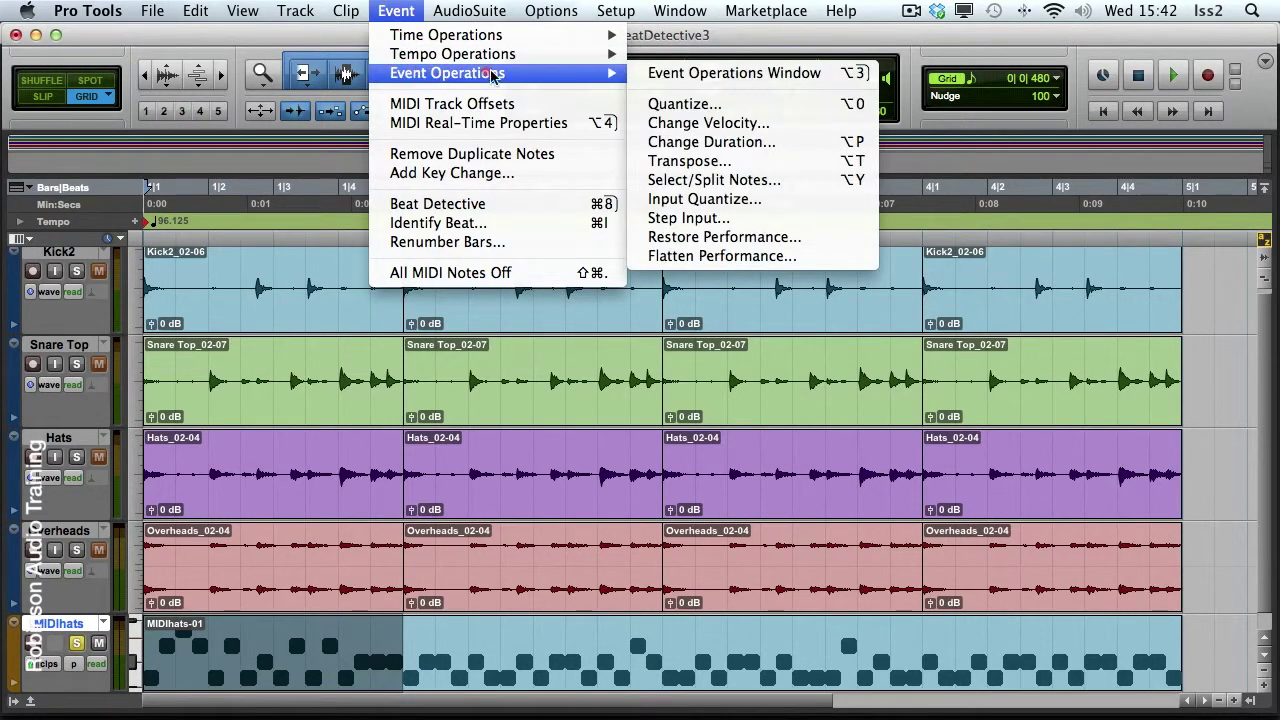
pyautogui.click(661, 105)
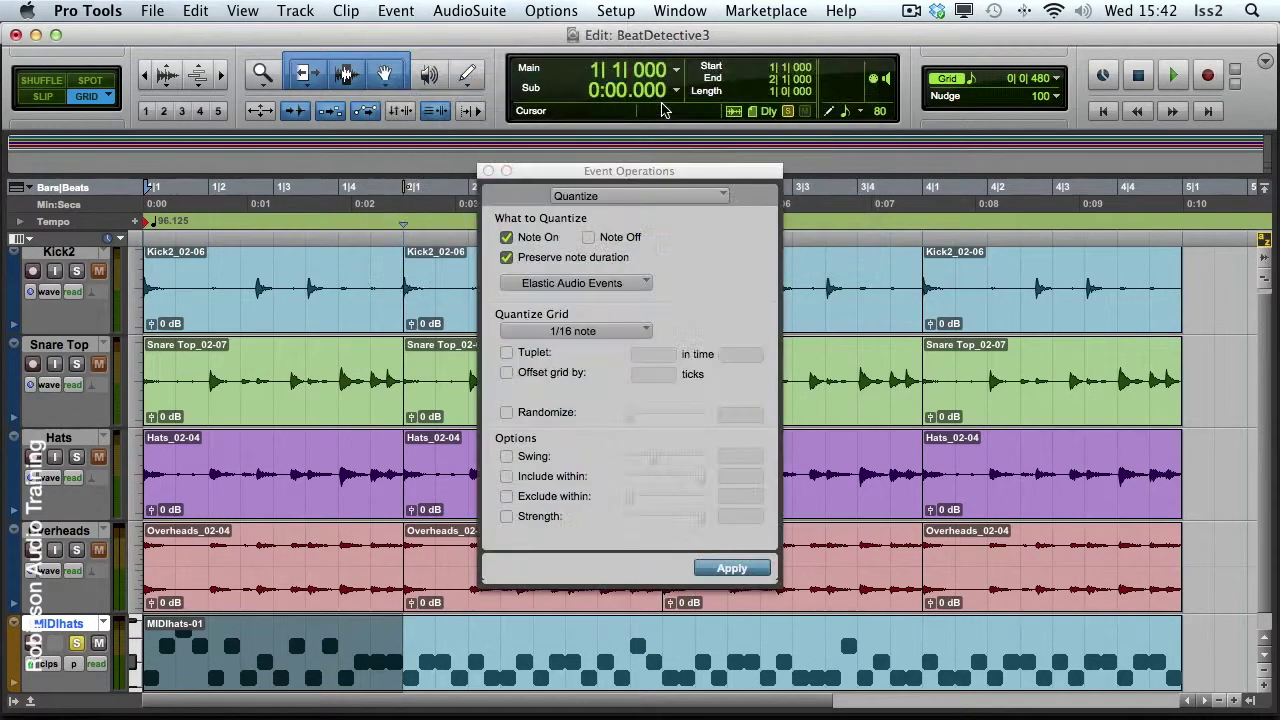
pyautogui.click(558, 333)
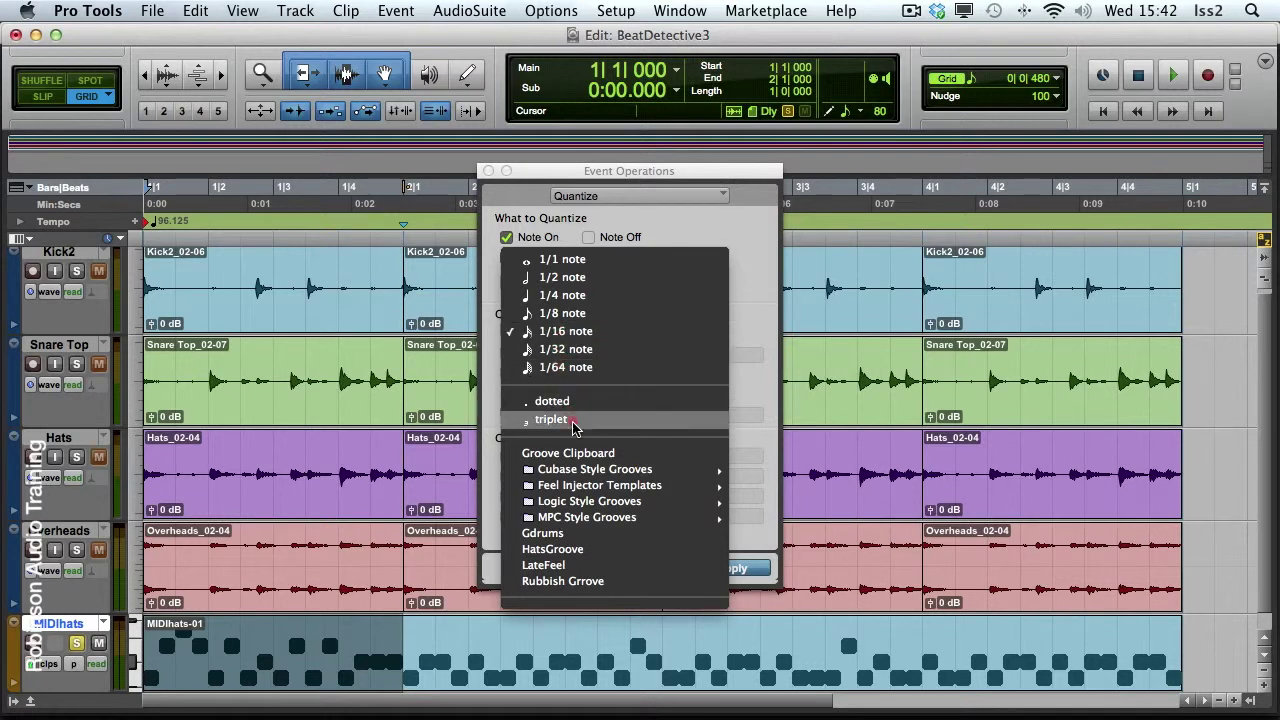
pyautogui.click(575, 568)
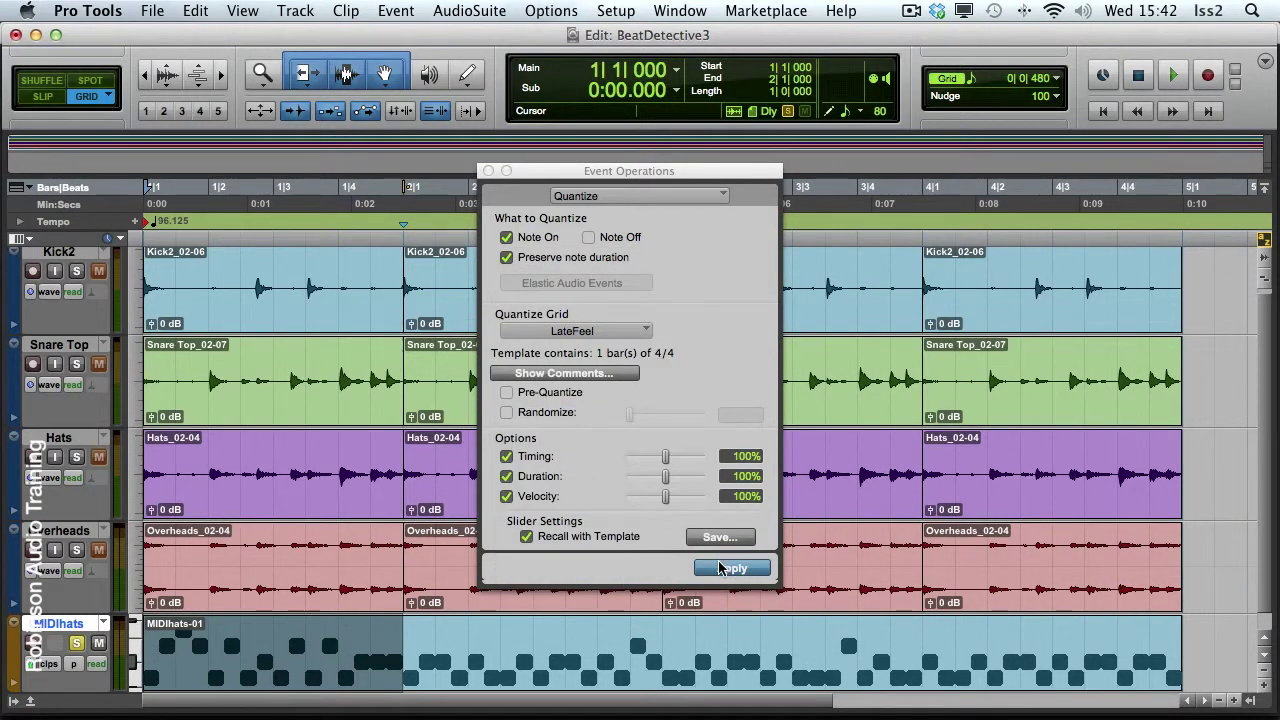
pyautogui.click(720, 568)
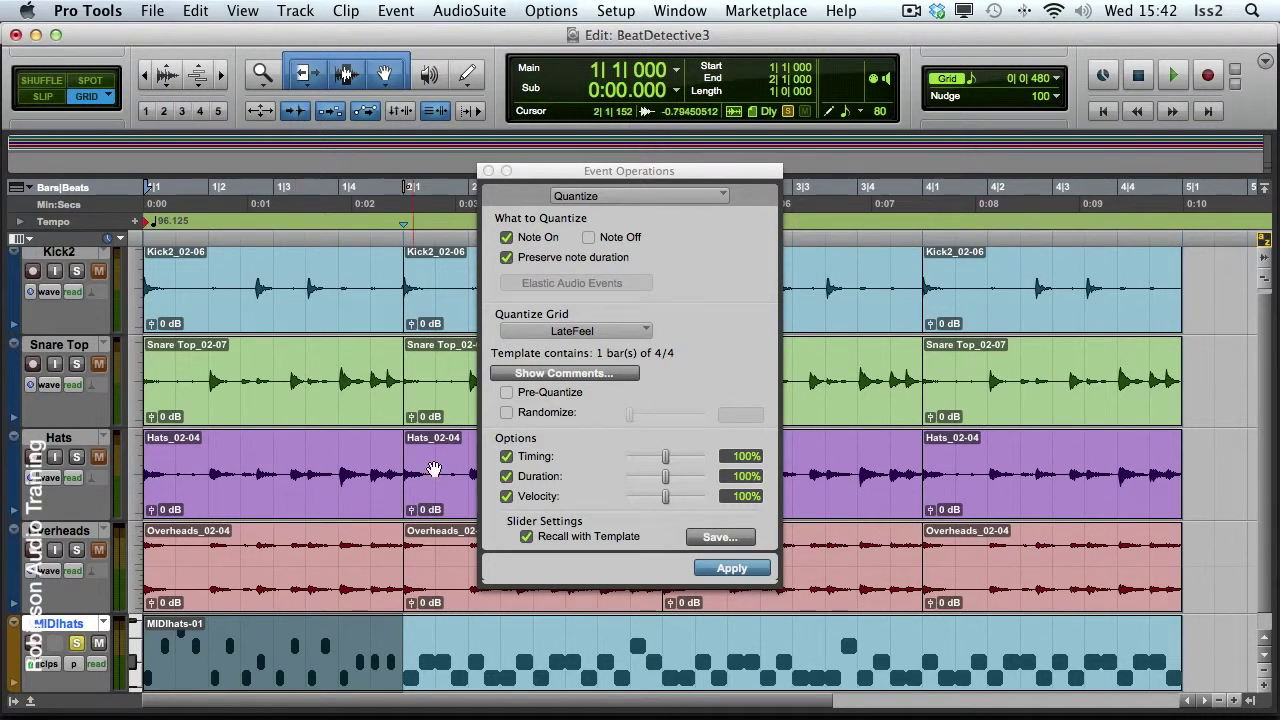
pyautogui.click(487, 171)
# Play the quantized first bar of MIDIhats on its own, and unsolo the track to hear it with the drums.
pyautogui.press('space')
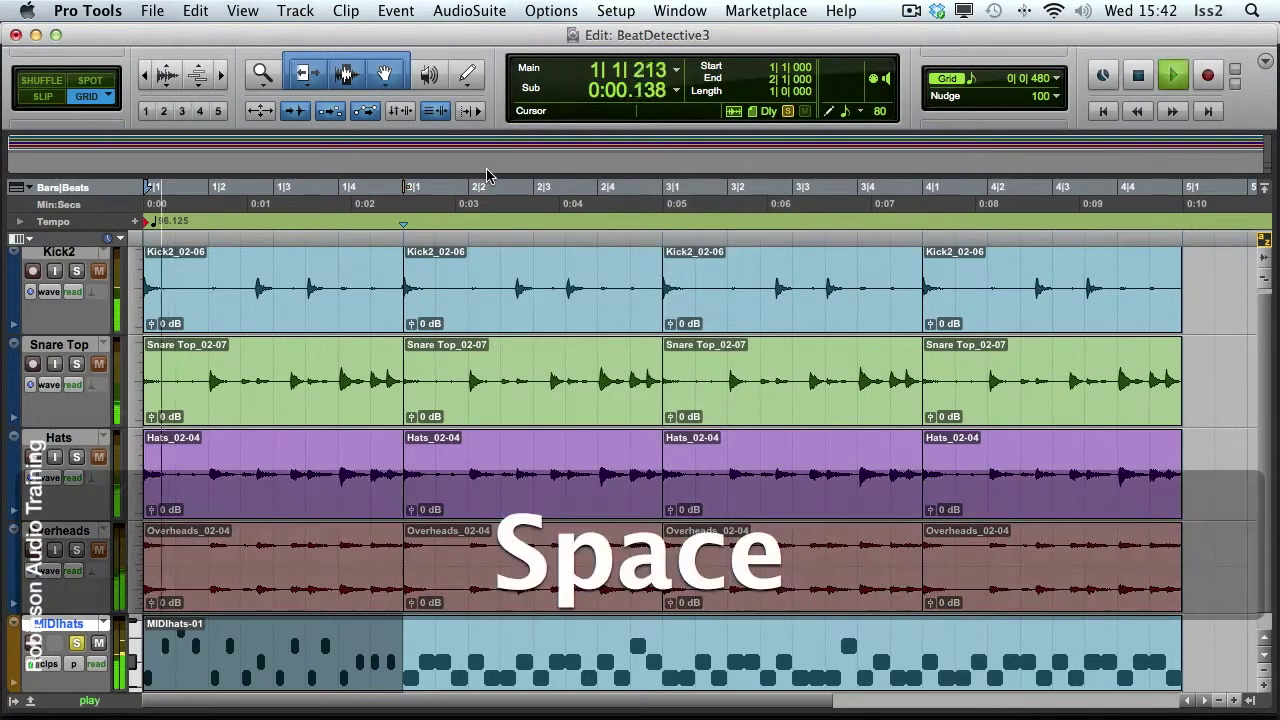
pyautogui.press('space')
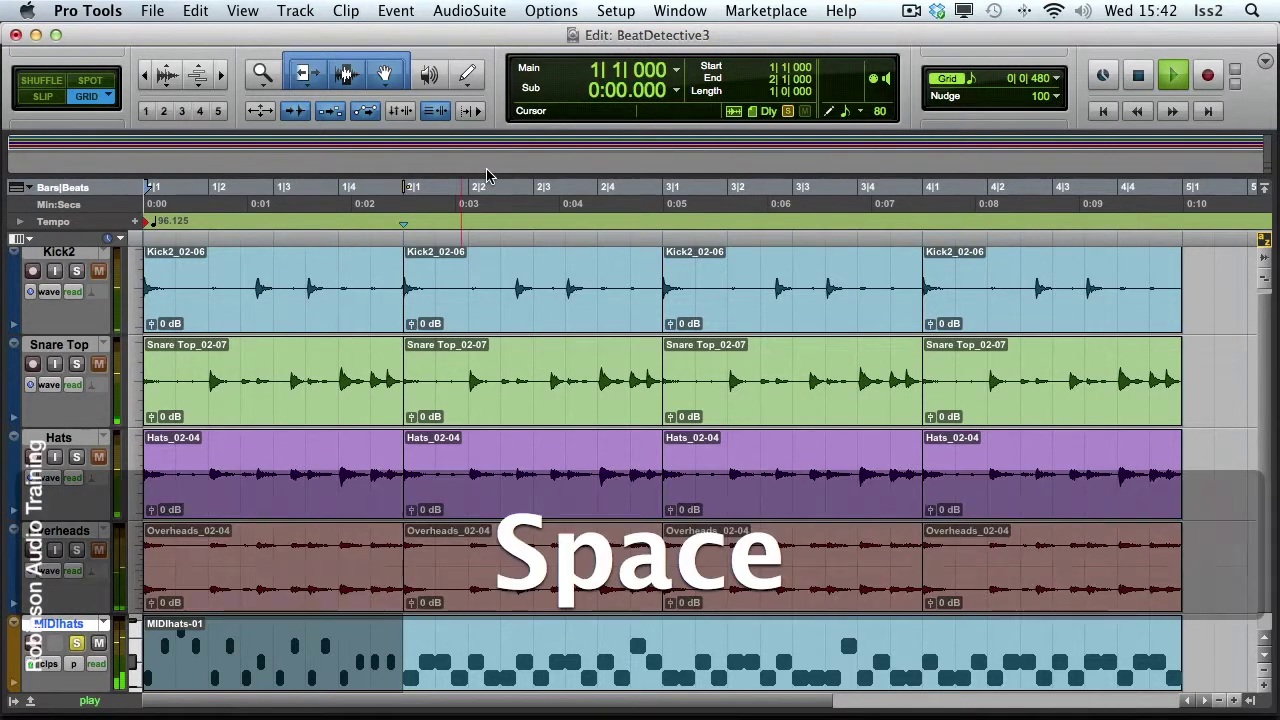
pyautogui.click(79, 646)
pyautogui.press('space')
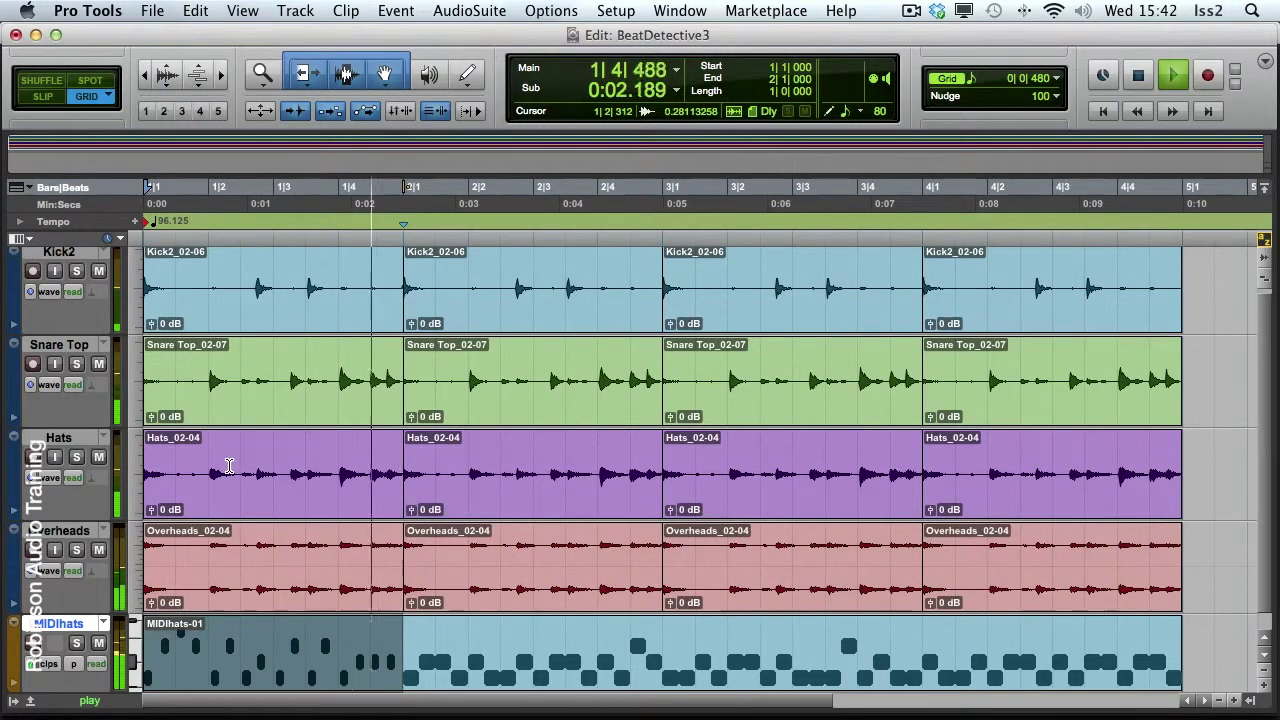
pyautogui.press('space')
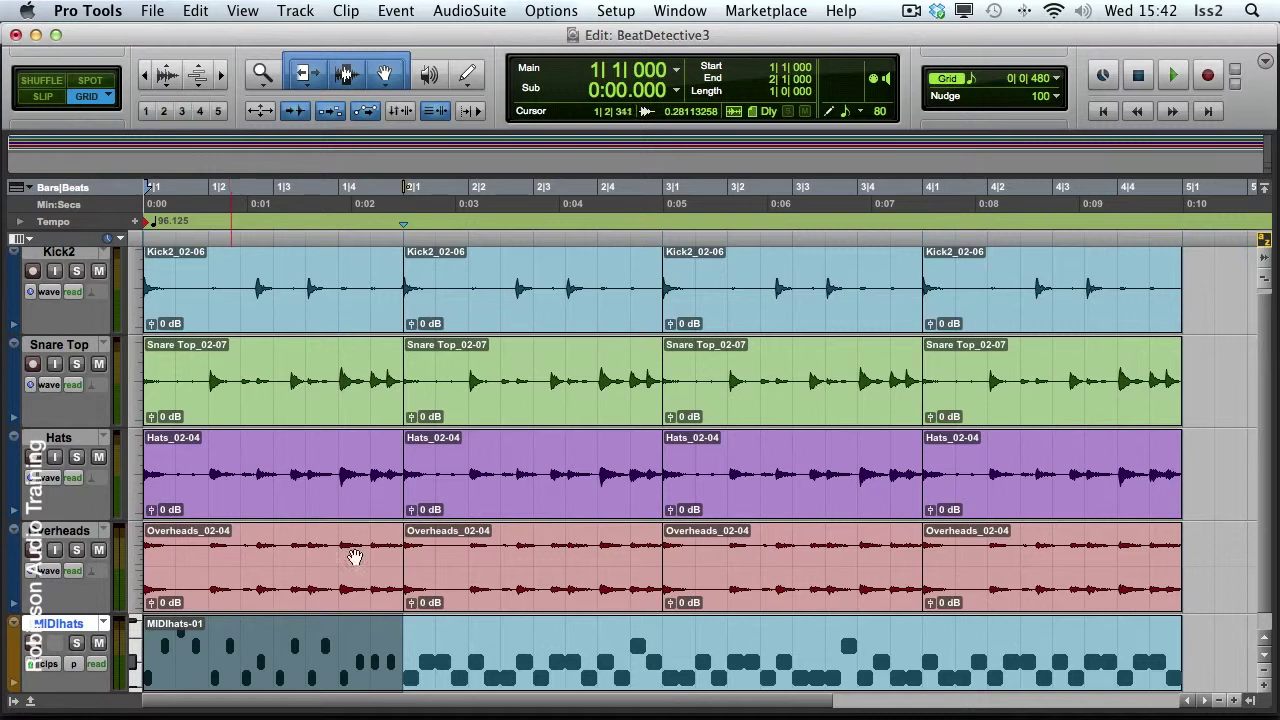
# Quantize the entire four-bar MIDIhats clip to the LateFeel groove template and close Event Operations.
pyautogui.click(510, 679)
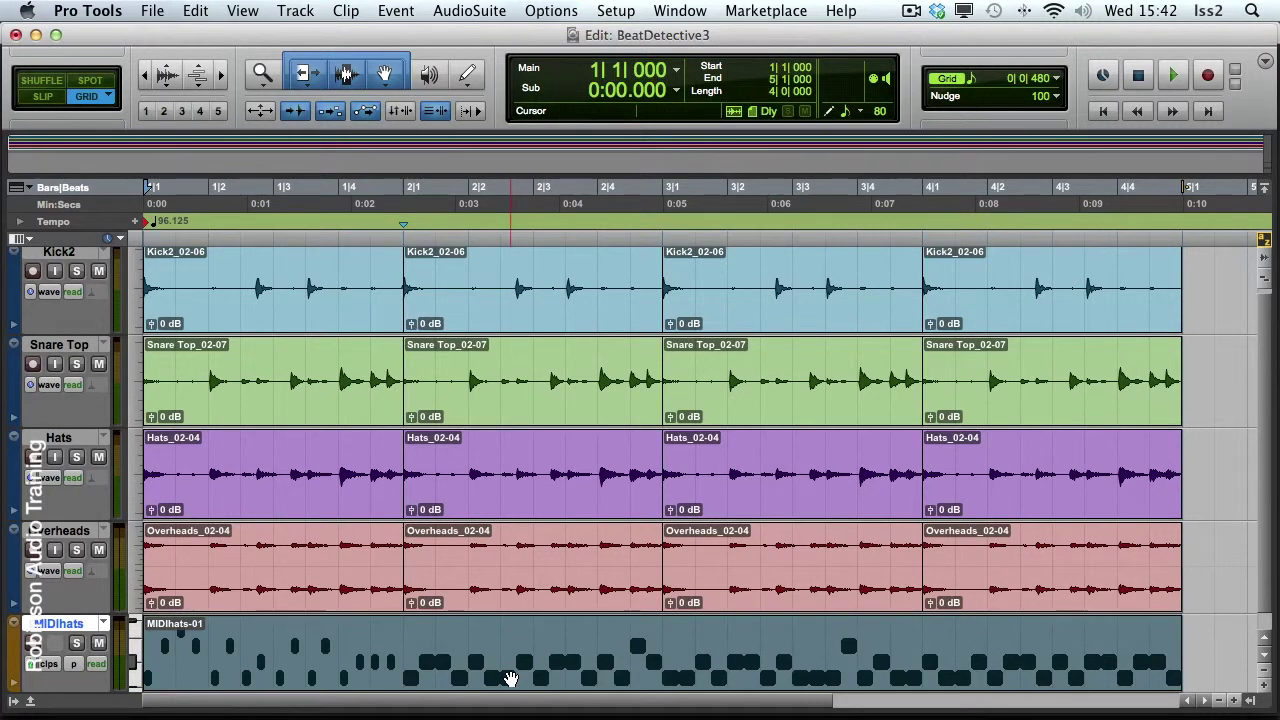
pyautogui.press('alt+KP_3')
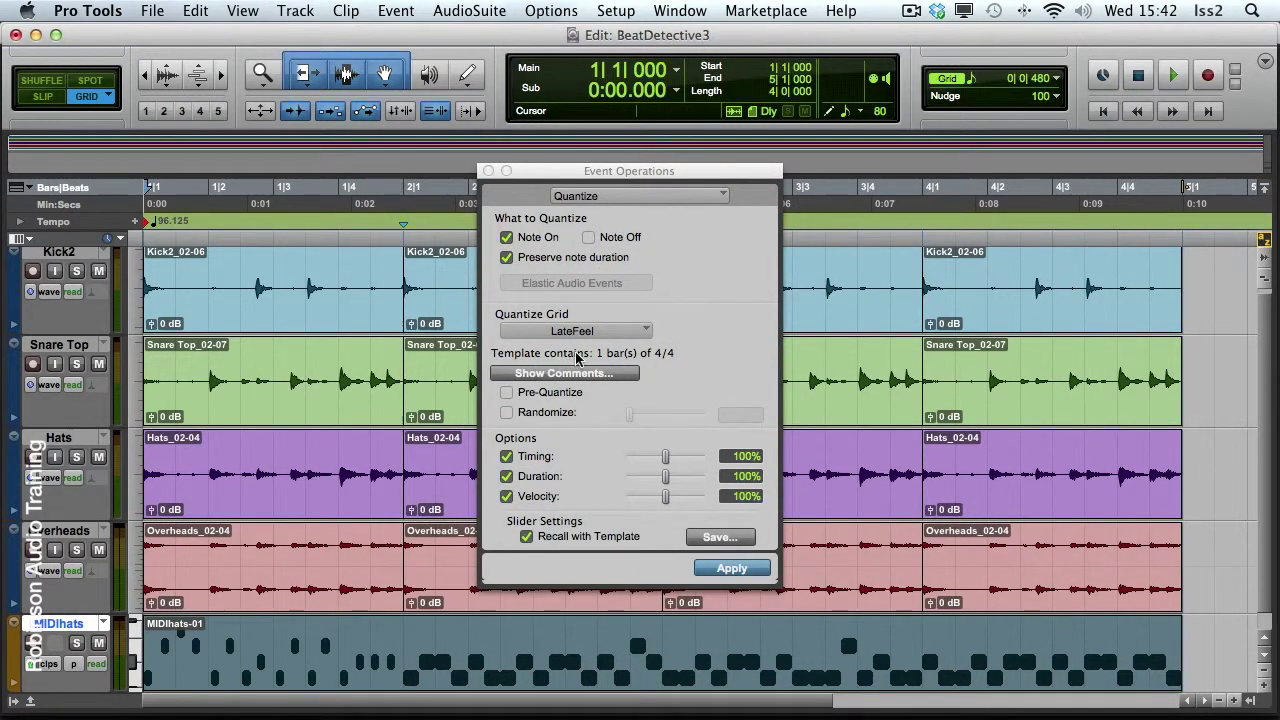
pyautogui.click(750, 569)
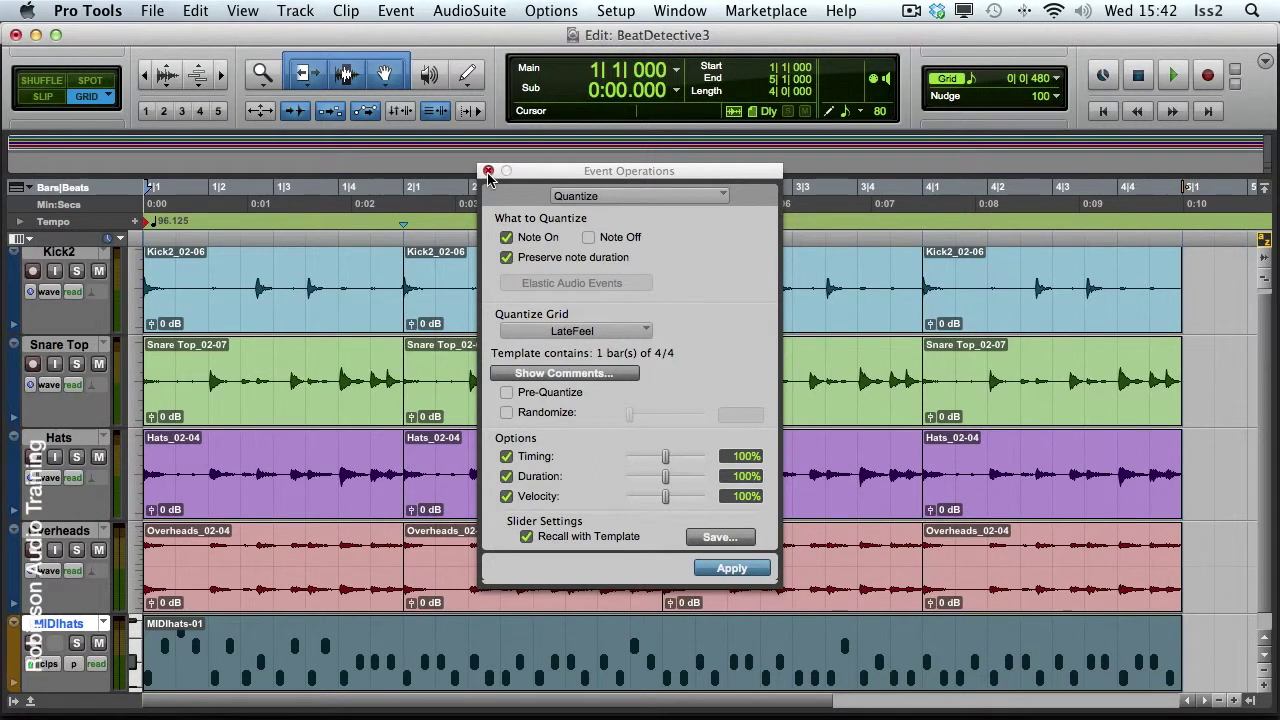
pyautogui.click(488, 172)
# Play all four bars from the start to hear the groove-quantized hi-hats with the drums.
pyautogui.press('Return')
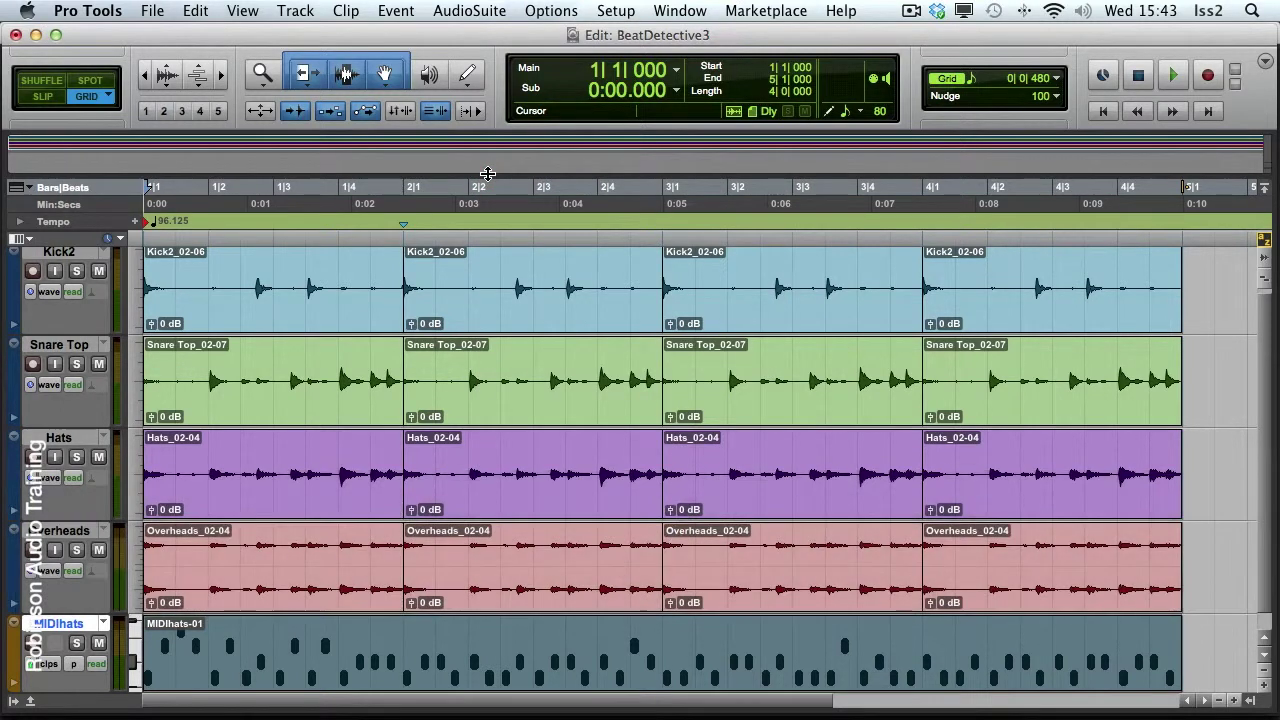
pyautogui.press('space')
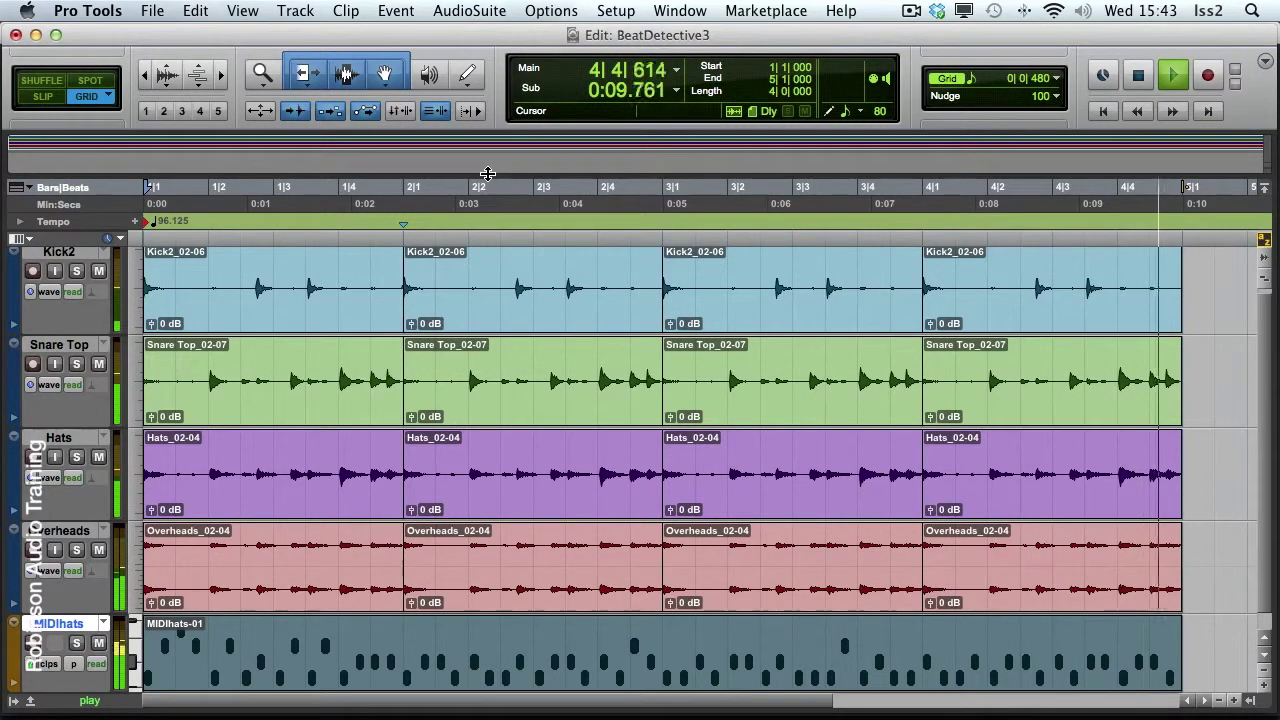
pyautogui.press('space')
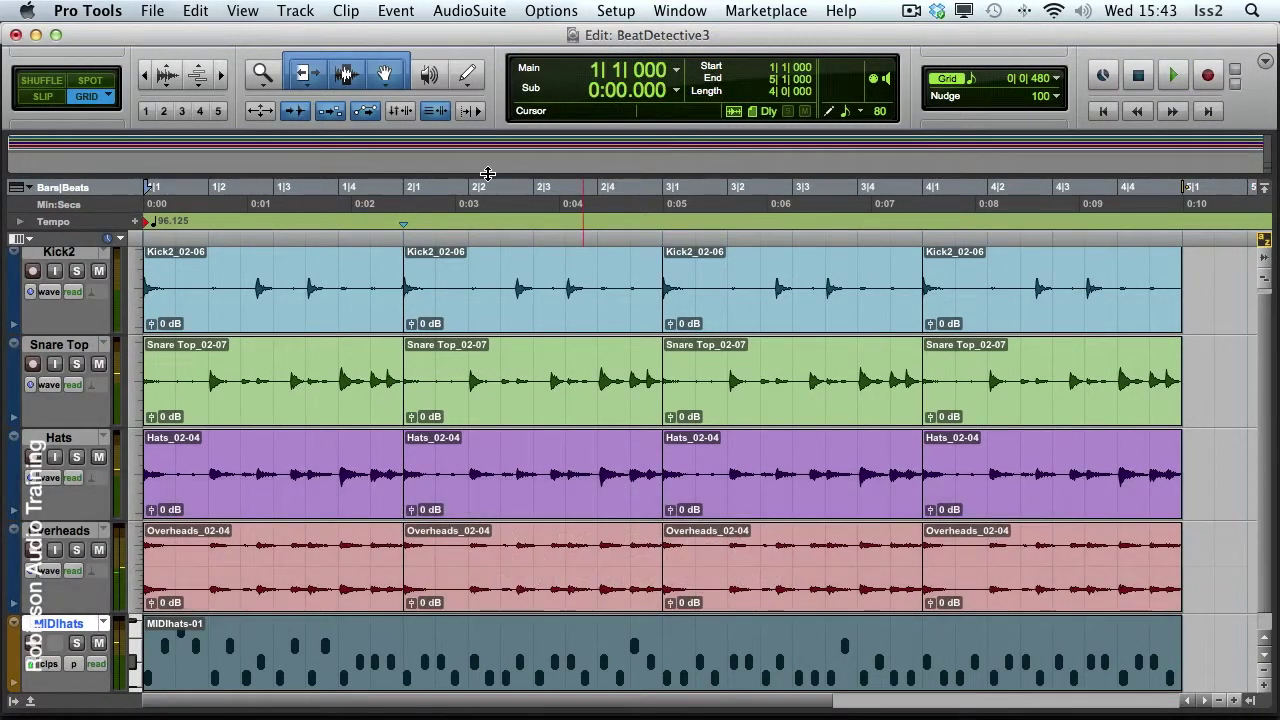